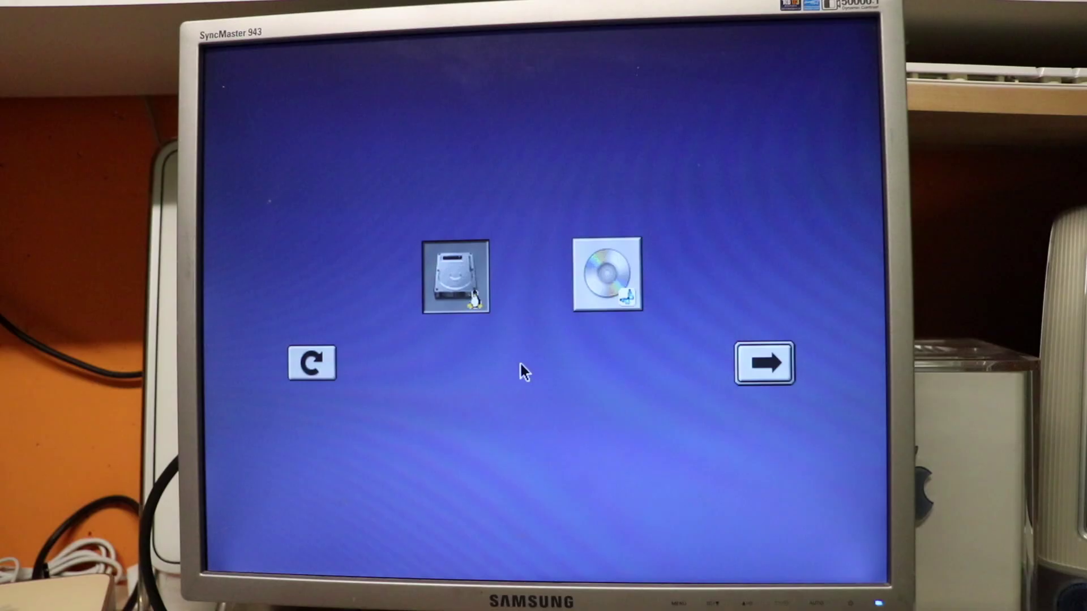
Choose the MorphOS CD in the startup-disk picker and boot from it
{"action": "left_click", "coordinate": [606, 291]}
{"action": "left_click", "coordinate": [754, 352]}
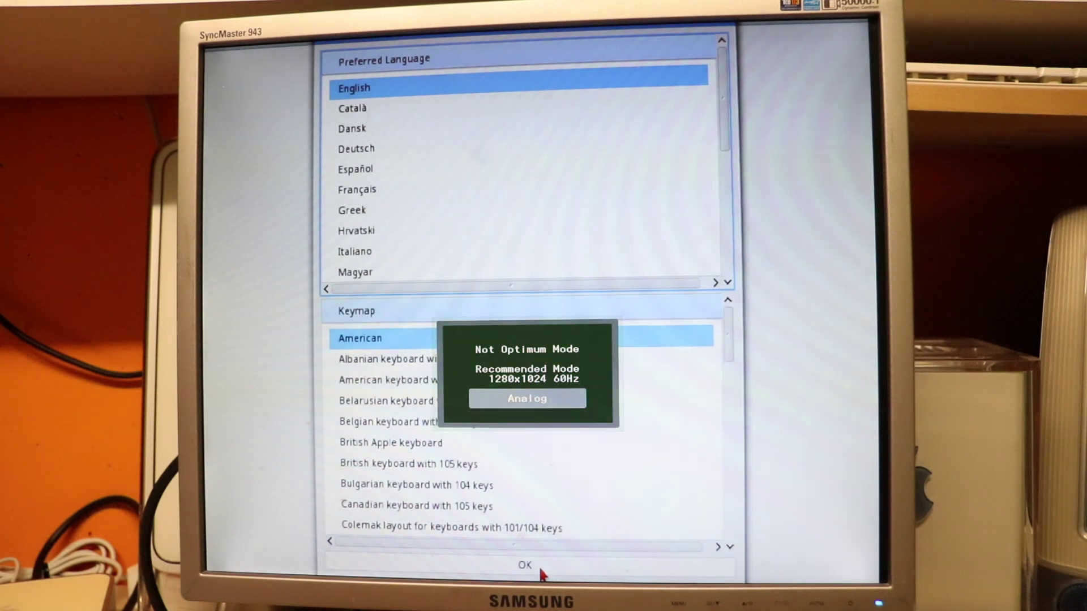
Accept English with the American keymap and move the First Flight window up and left
{"action": "left_click", "coordinate": [521, 574]}
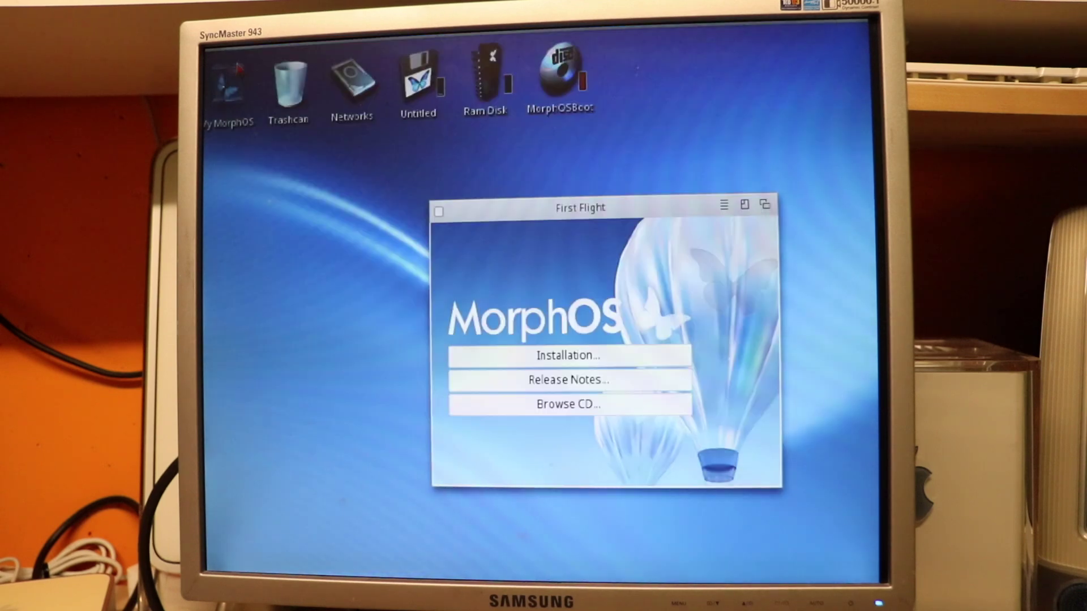
{"action": "left_click_drag", "start_coordinate": [513, 209], "coordinate": [440, 183]}
Launch the installation wizard and set the time zone to Europe/Zurich
{"action": "left_click", "coordinate": [509, 330]}
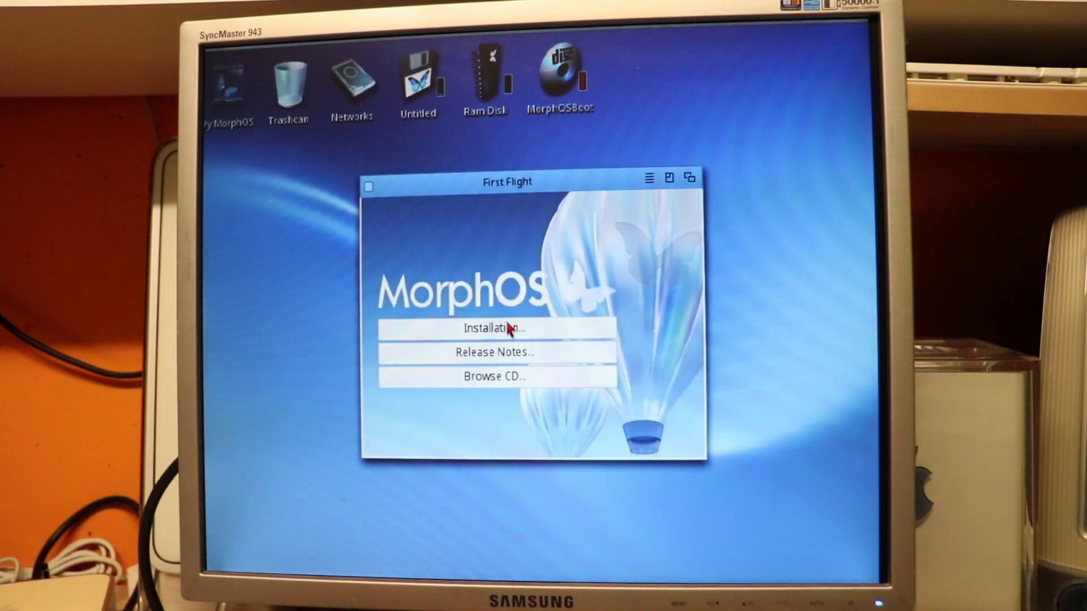
{"action": "left_click", "coordinate": [395, 450]}
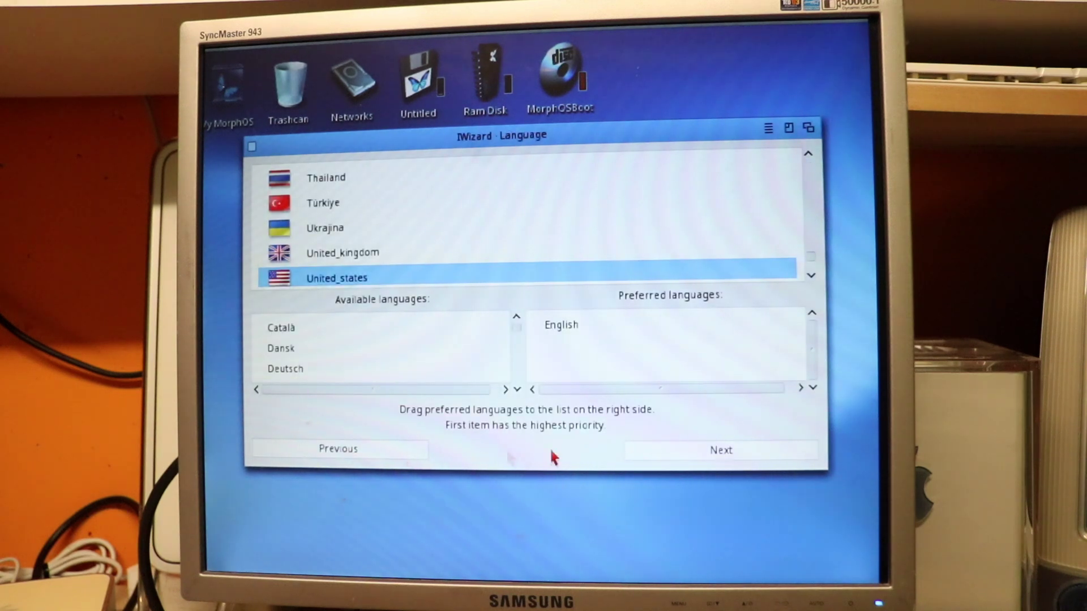
{"action": "left_click", "coordinate": [692, 457]}
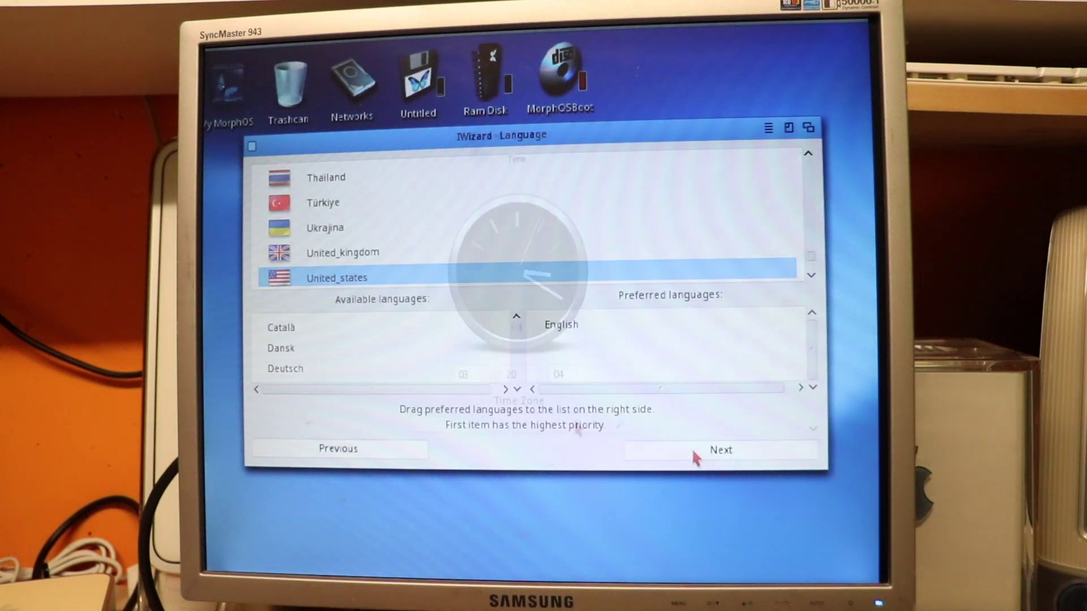
{"action": "type", "text": "zur"}
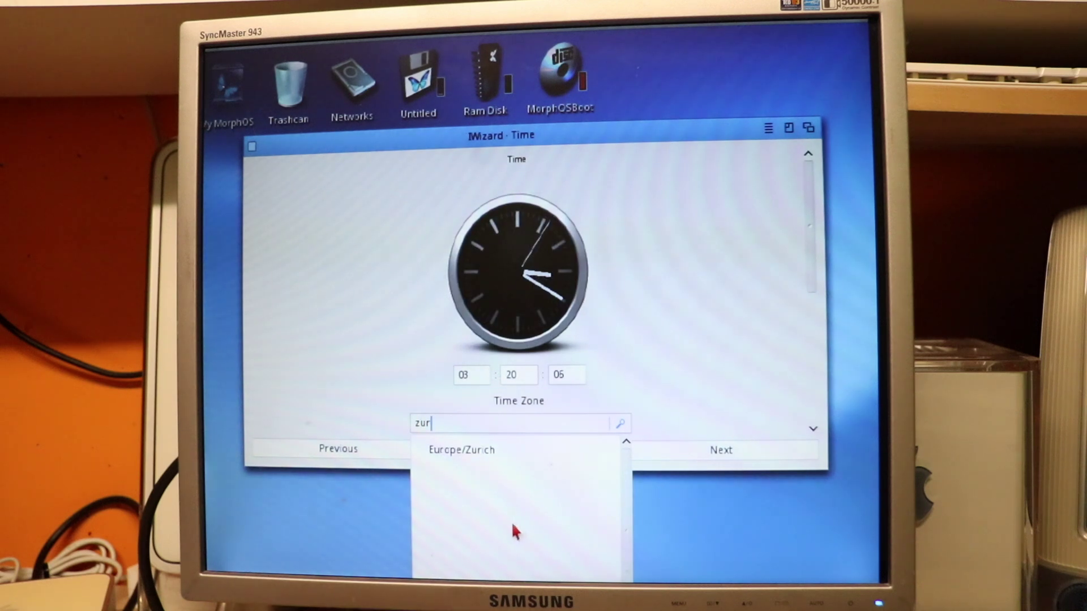
{"action": "left_click", "coordinate": [493, 452]}
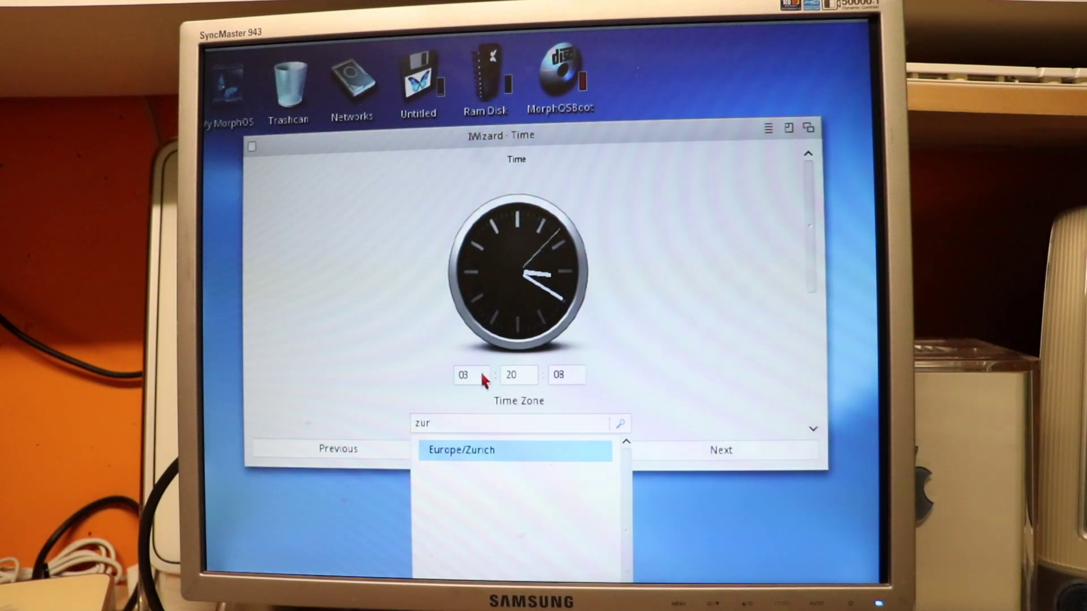
Accept the Swiss-German keyboard and auto-partition the disk, confirming the erase
{"action": "left_click", "coordinate": [676, 444]}
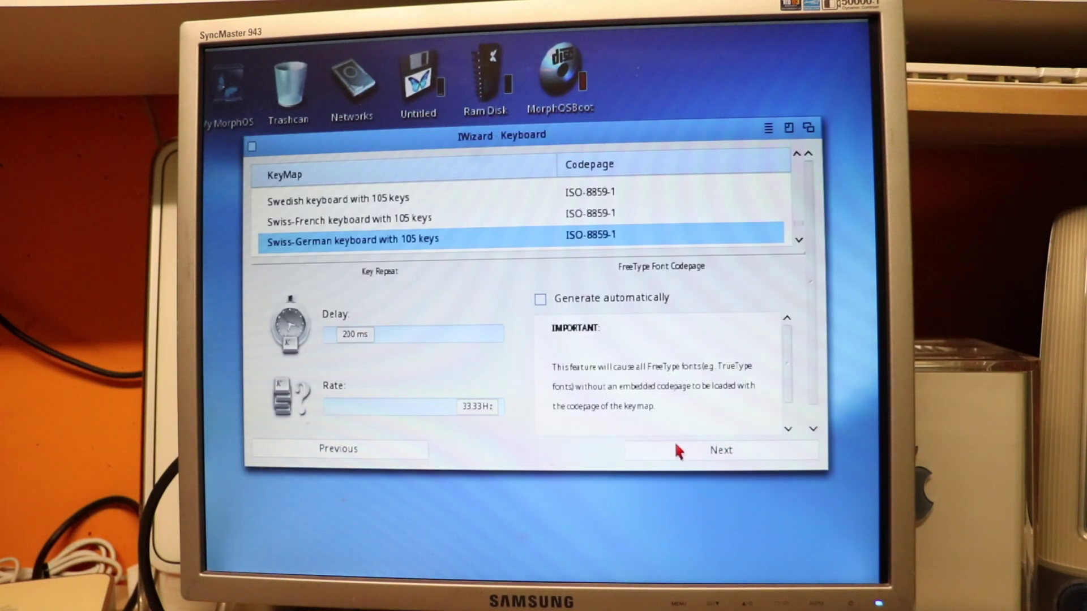
{"action": "left_click", "coordinate": [677, 450]}
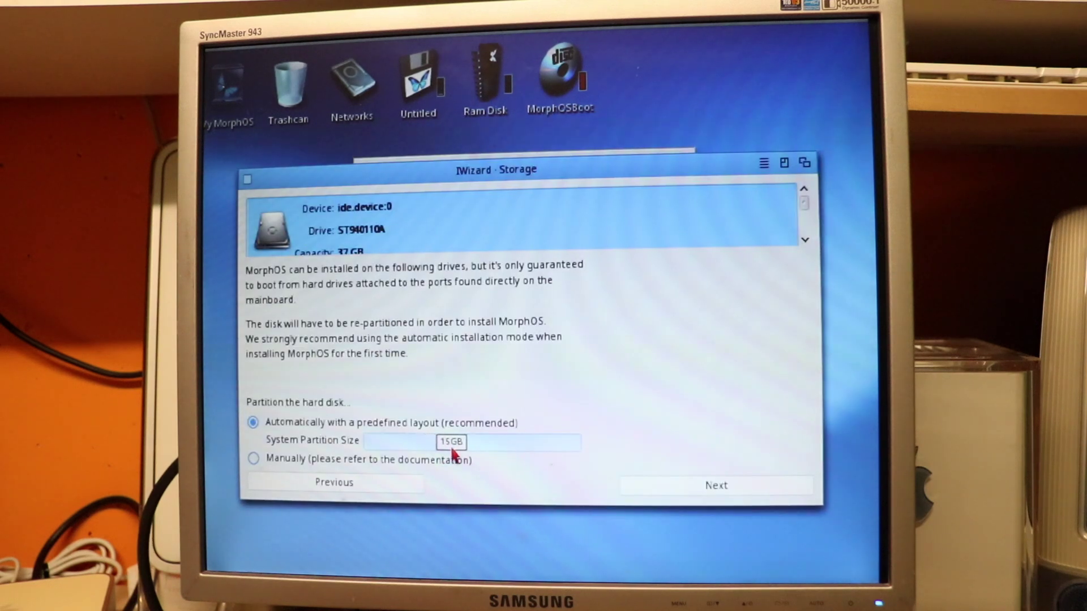
{"action": "left_click", "coordinate": [660, 490]}
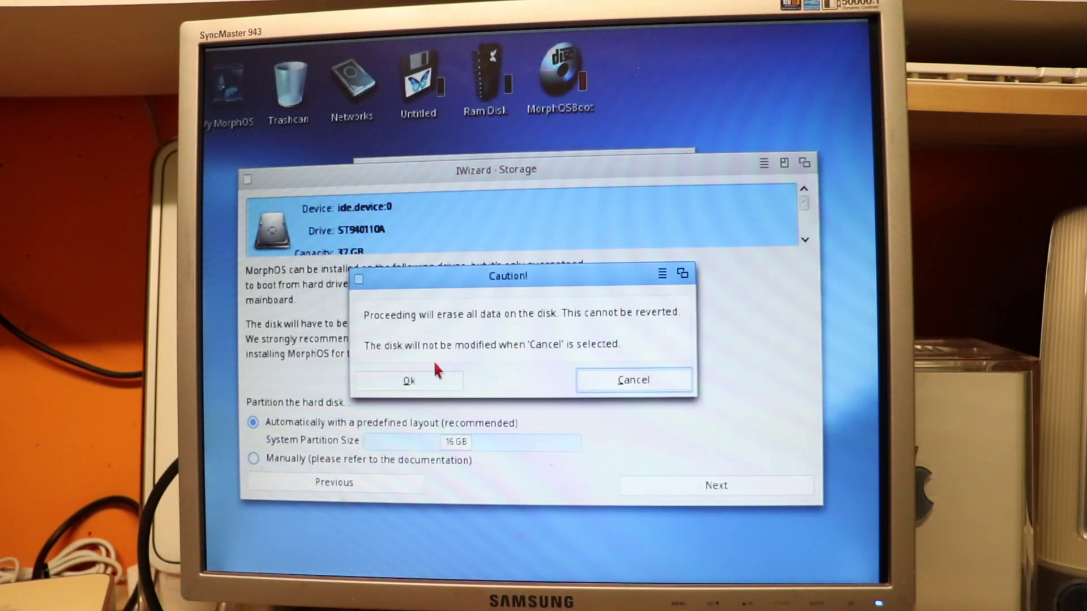
{"action": "left_click", "coordinate": [431, 379]}
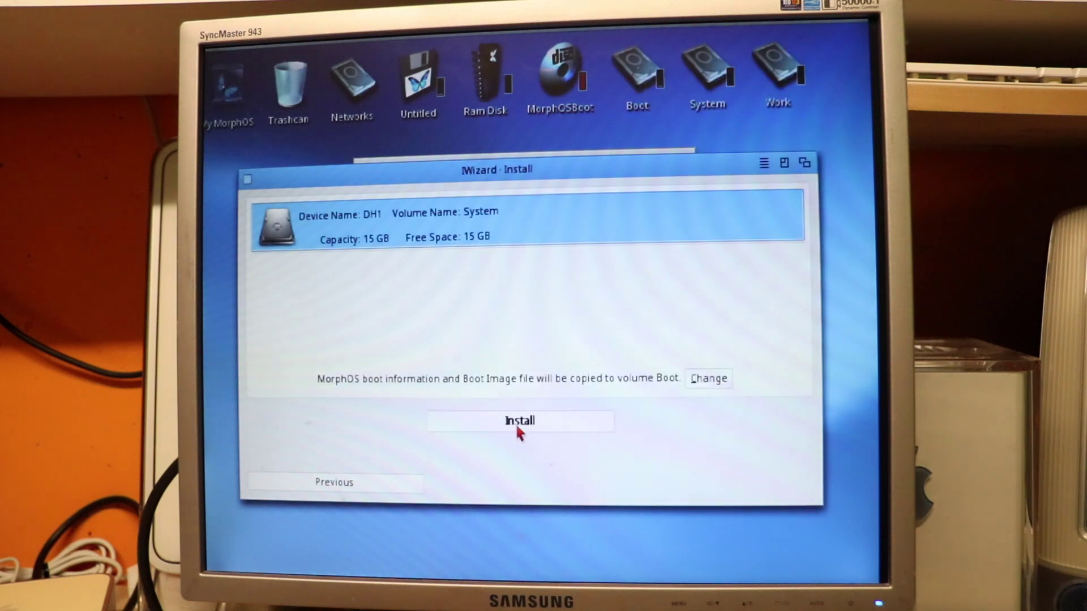
Install MorphOS 3.18 onto the System volume and let the Mac reboot
{"action": "left_click", "coordinate": [518, 429]}
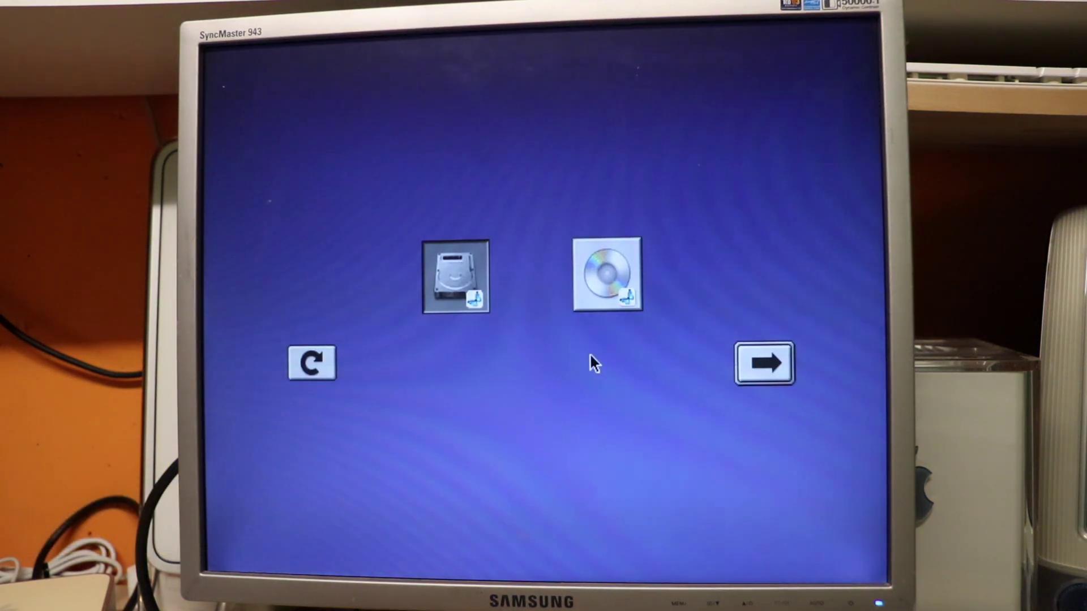
Eject the CD with F12 and boot MorphOS from the hard disk
{"action": "key", "text": "F12"}
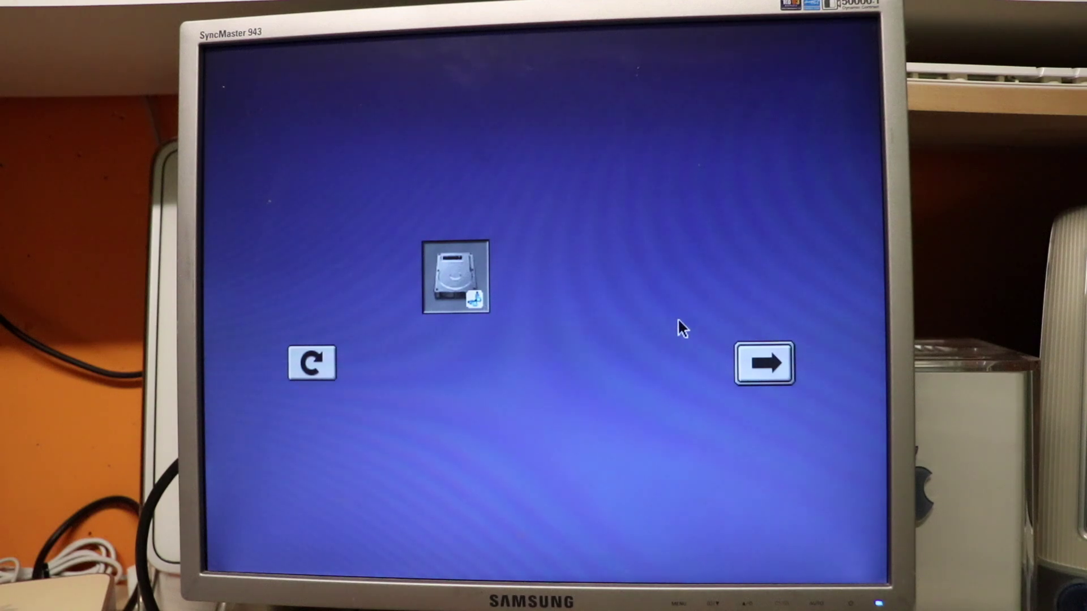
{"action": "left_click", "coordinate": [766, 364]}
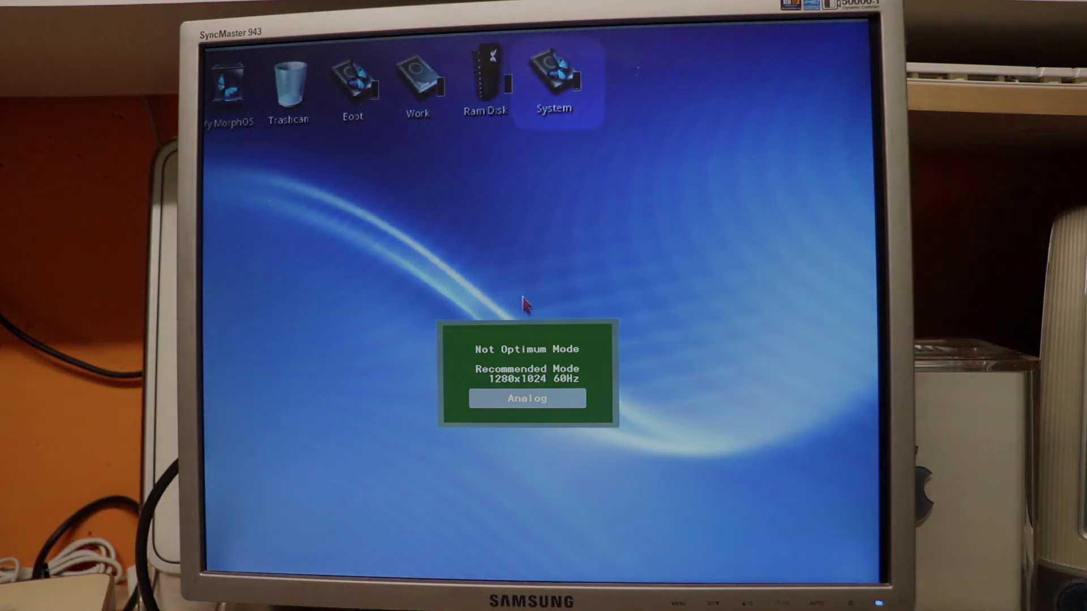
Open the System volume's Prefs folder and launch MorphOS Preferences
{"action": "left_click", "coordinate": [554, 80]}
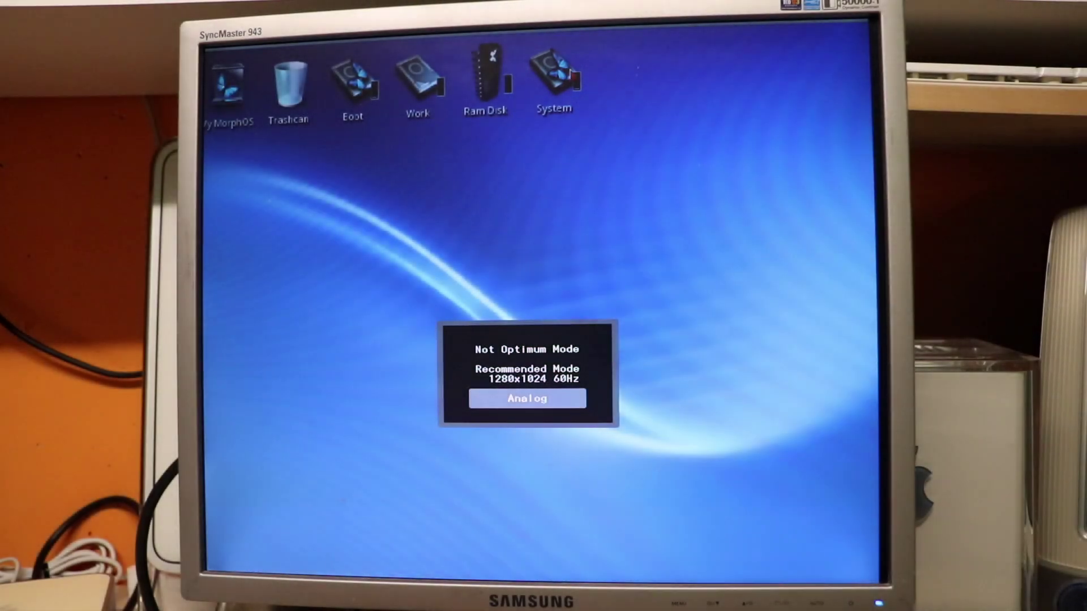
{"action": "double_click", "coordinate": [554, 81]}
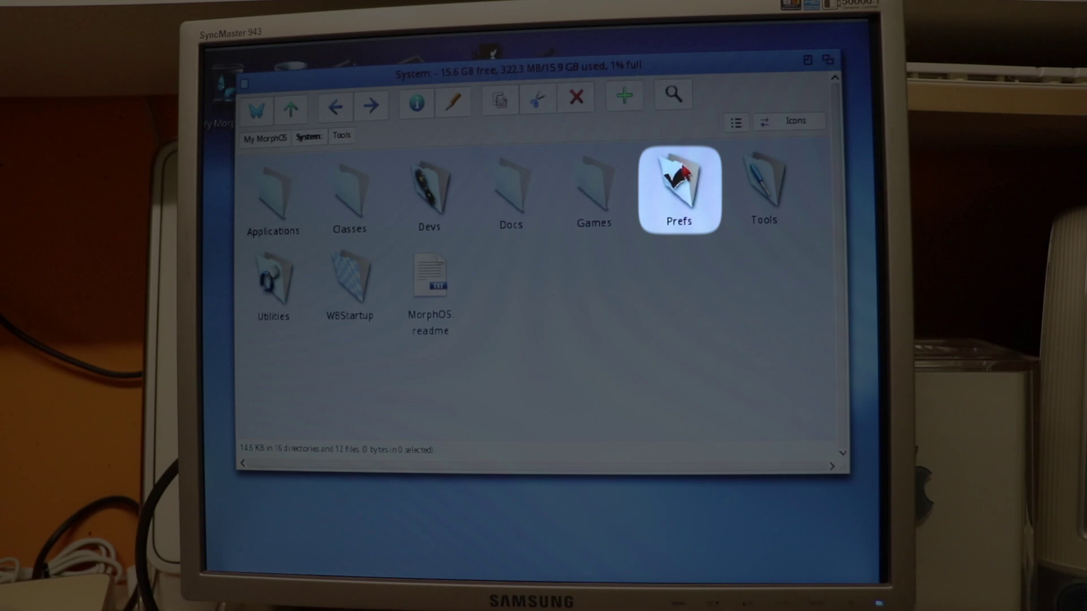
{"action": "double_click", "coordinate": [680, 183]}
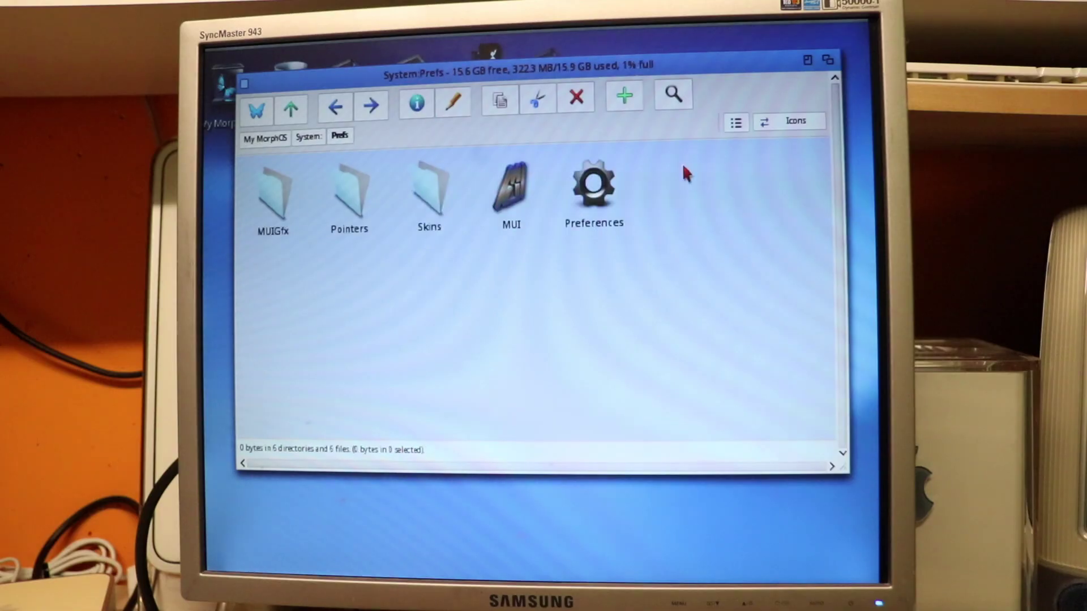
{"action": "double_click", "coordinate": [604, 191]}
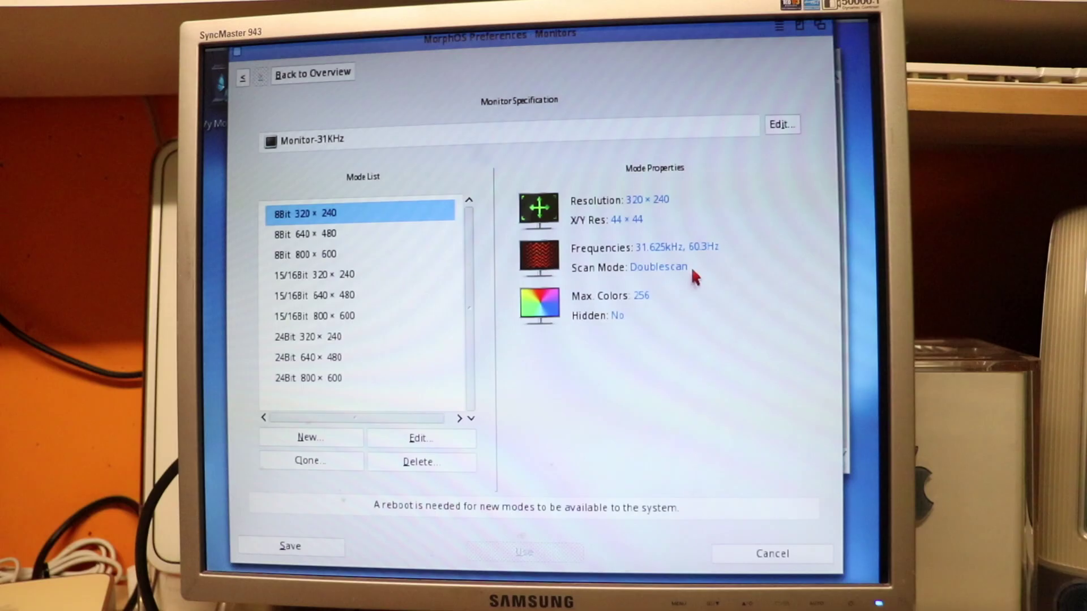
Change the monitor spec to Samsung SyncMaster 900p and edit the 24Bit 800×600 mode
{"action": "left_click", "coordinate": [780, 125]}
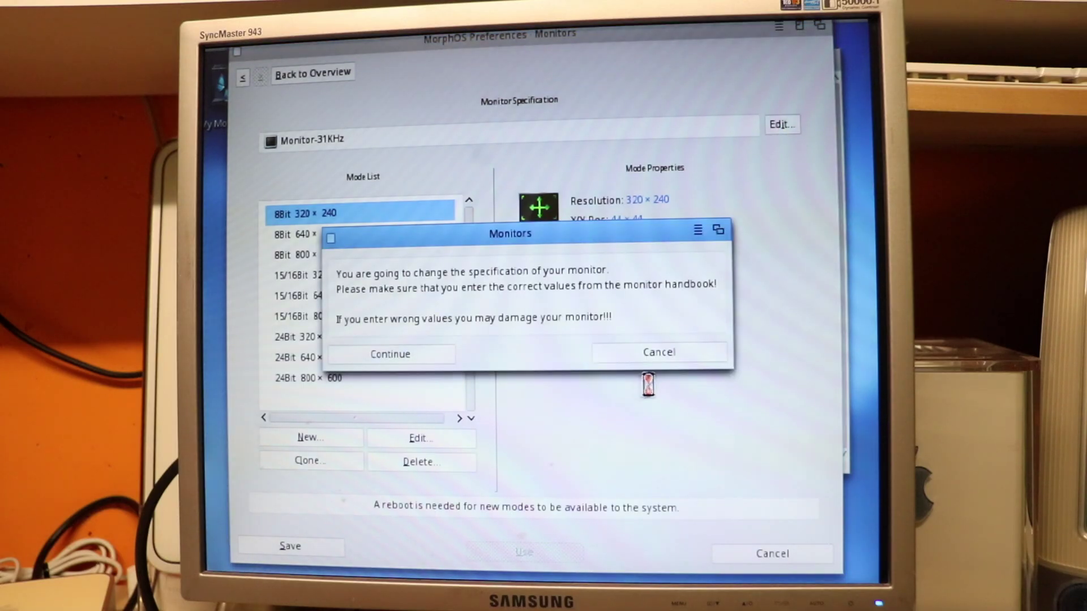
{"action": "left_click", "coordinate": [390, 357]}
{"action": "scroll", "coordinate": [572, 159], "scroll_direction": "down", "scroll_amount": 5}
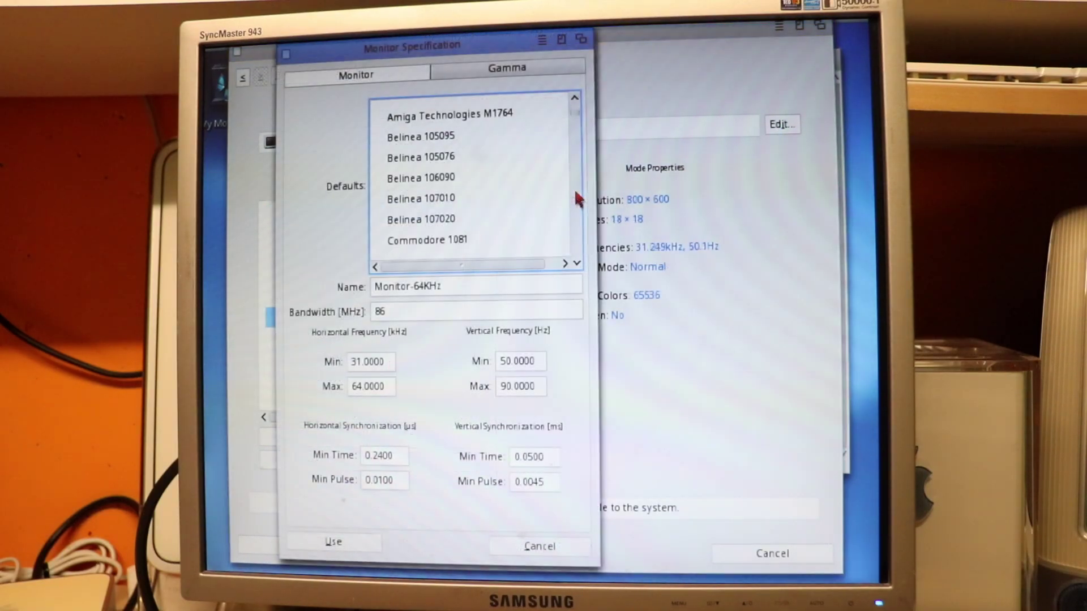
{"action": "scroll", "coordinate": [575, 188], "scroll_direction": "down", "scroll_amount": 5}
{"action": "left_click_drag", "start_coordinate": [573, 110], "coordinate": [577, 267]}
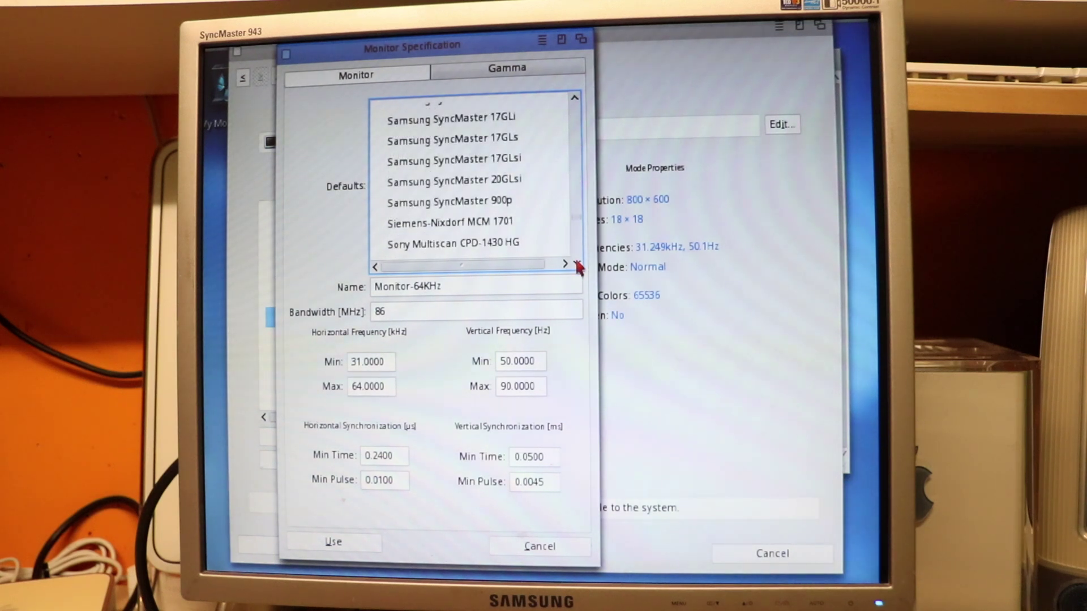
{"action": "left_click", "coordinate": [498, 202]}
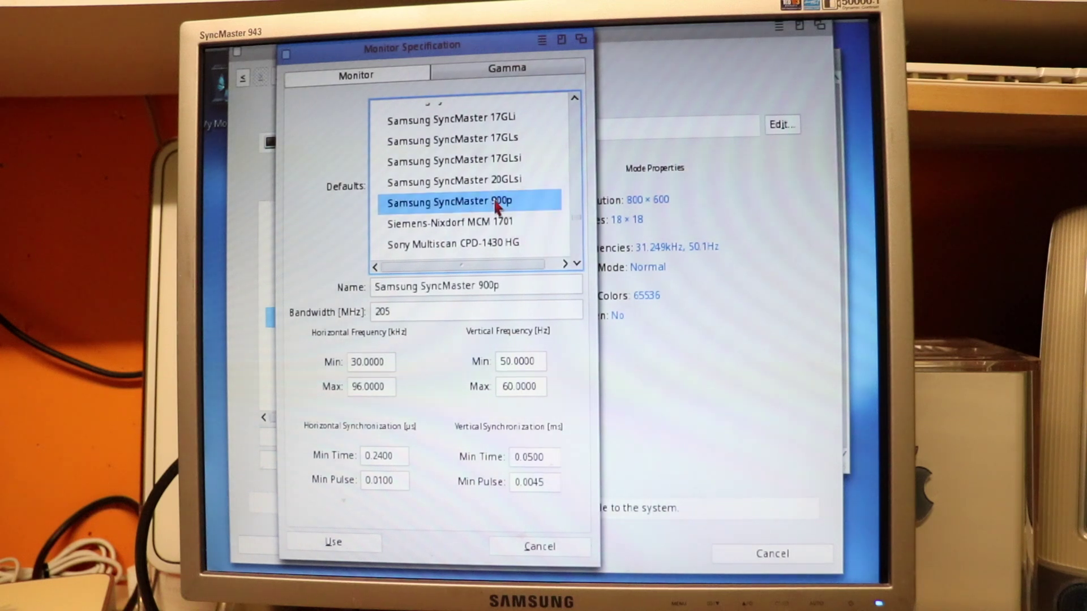
{"action": "double_click", "coordinate": [498, 204]}
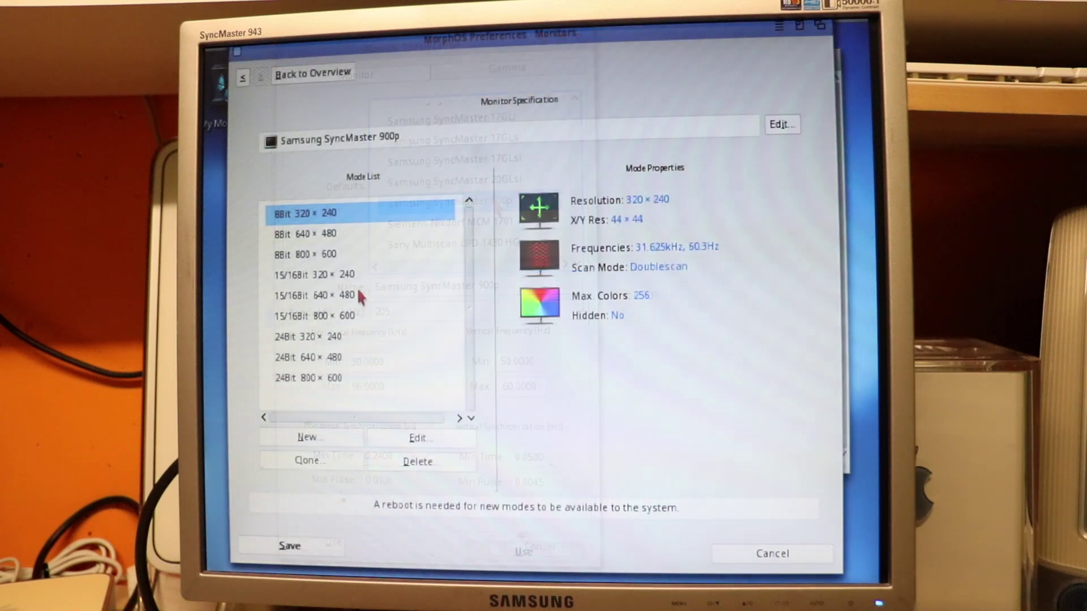
{"action": "double_click", "coordinate": [346, 380]}
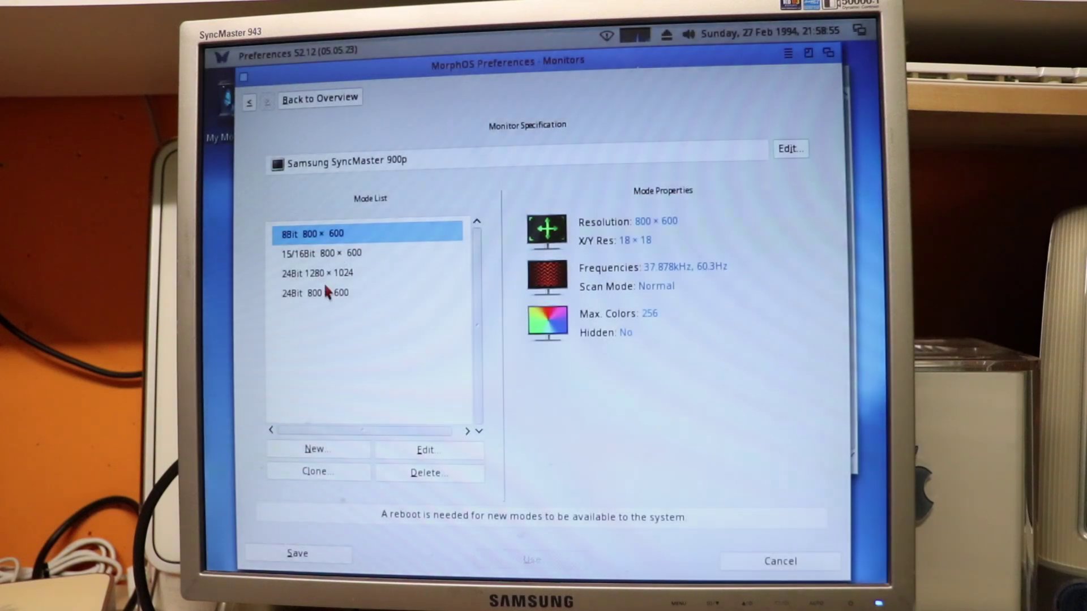
Test the 24Bit 1280×1024 mode, then close the mode editor
{"action": "left_click", "coordinate": [322, 292]}
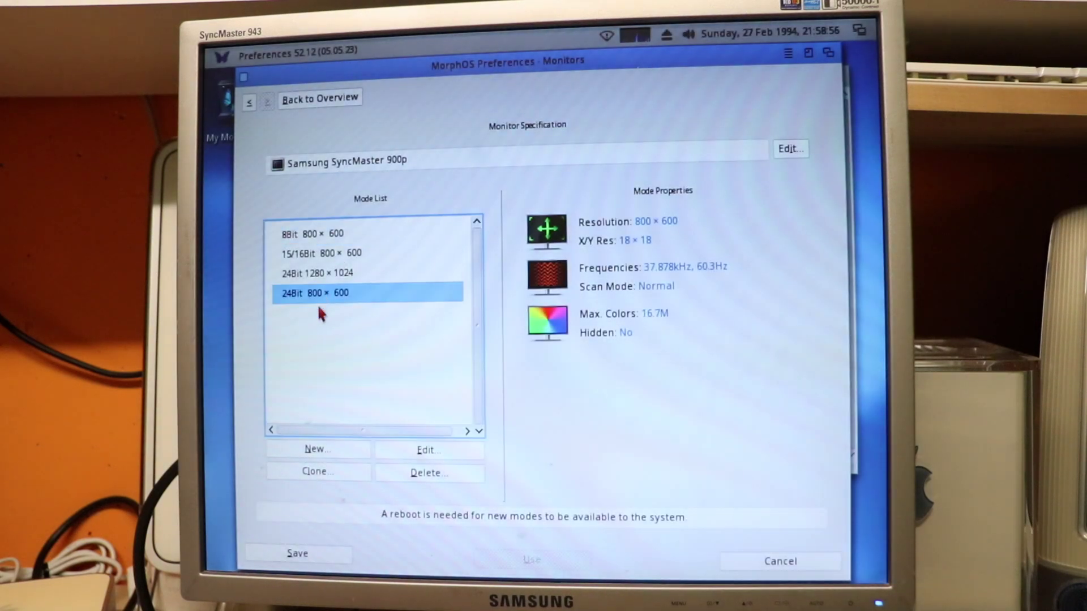
{"action": "left_click", "coordinate": [316, 274]}
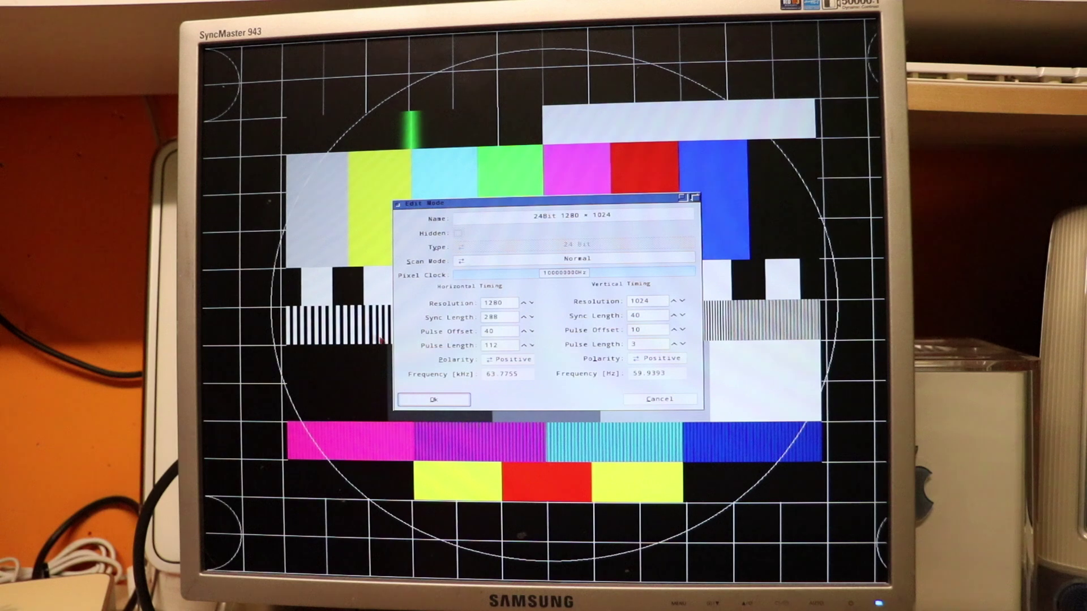
{"action": "left_click", "coordinate": [447, 401]}
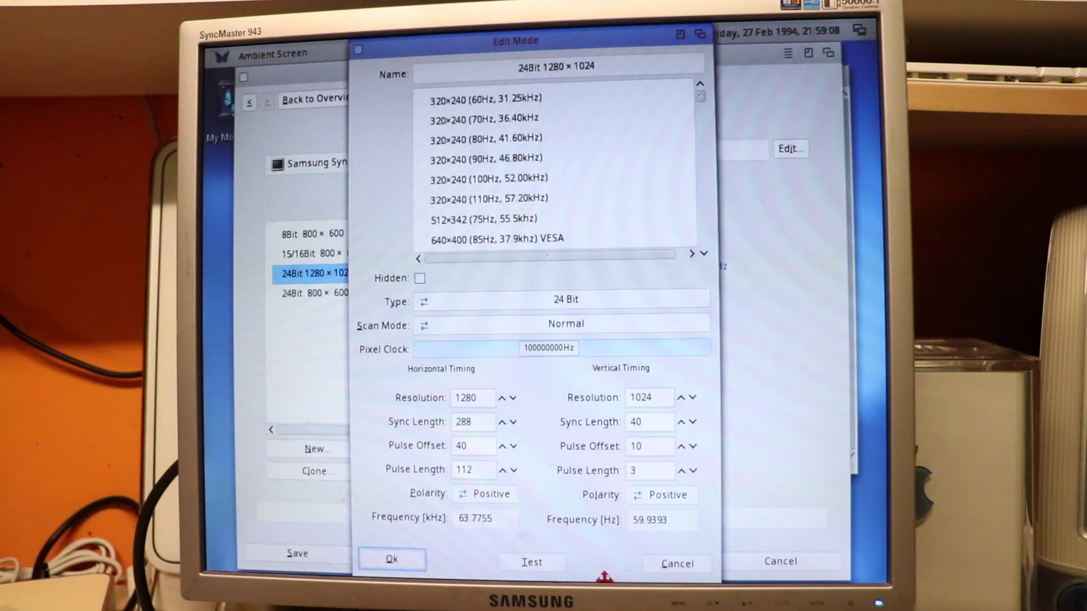
{"action": "left_click", "coordinate": [393, 561]}
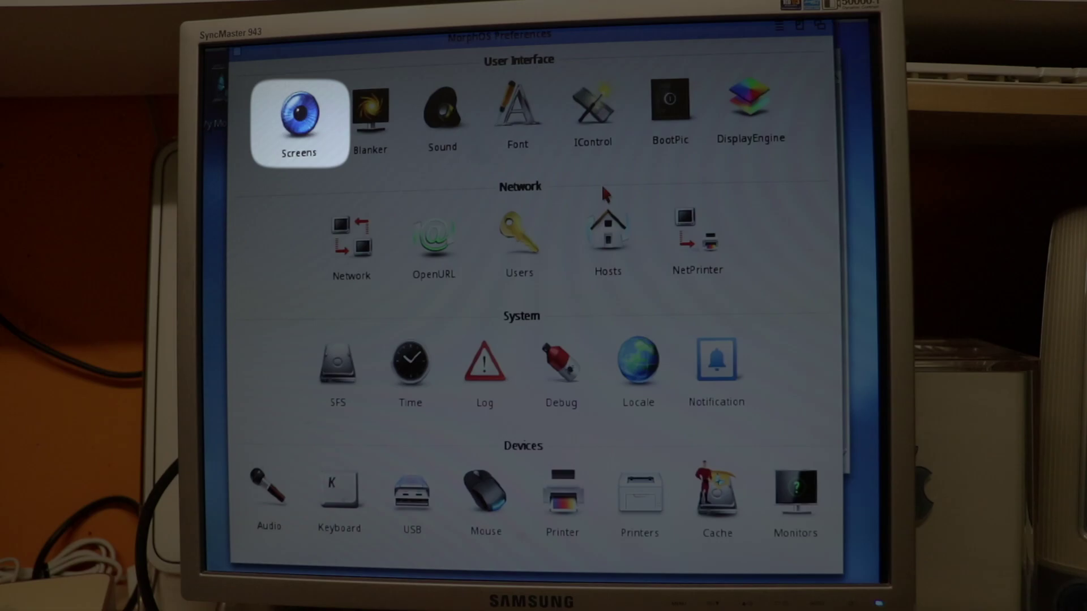
Set the Ambient screen to Radeon9200 24Bit 1024x768 and save the screen settings
{"action": "key", "text": "Return"}
{"action": "left_click", "coordinate": [796, 166]}
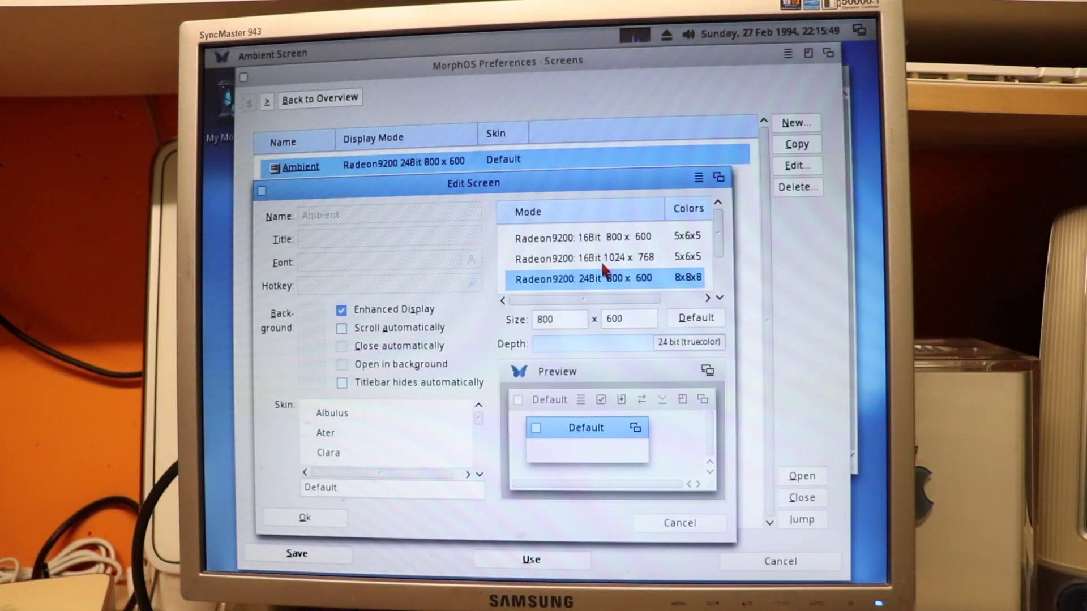
{"action": "scroll", "coordinate": [611, 264], "scroll_direction": "down", "scroll_amount": 2}
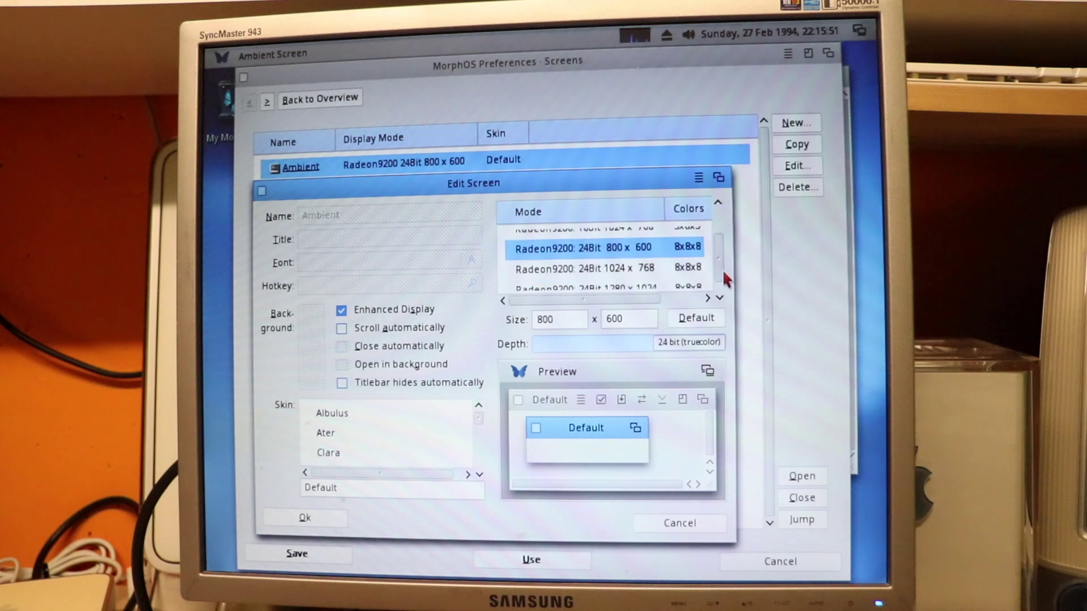
{"action": "left_click", "coordinate": [642, 268]}
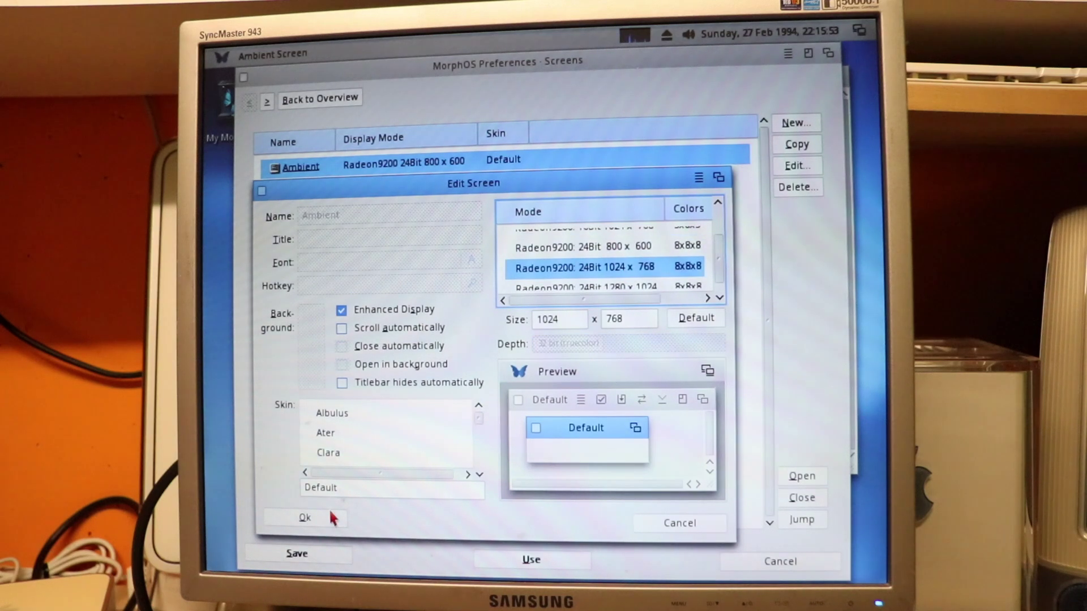
{"action": "left_click", "coordinate": [330, 516]}
{"action": "left_click", "coordinate": [310, 556]}
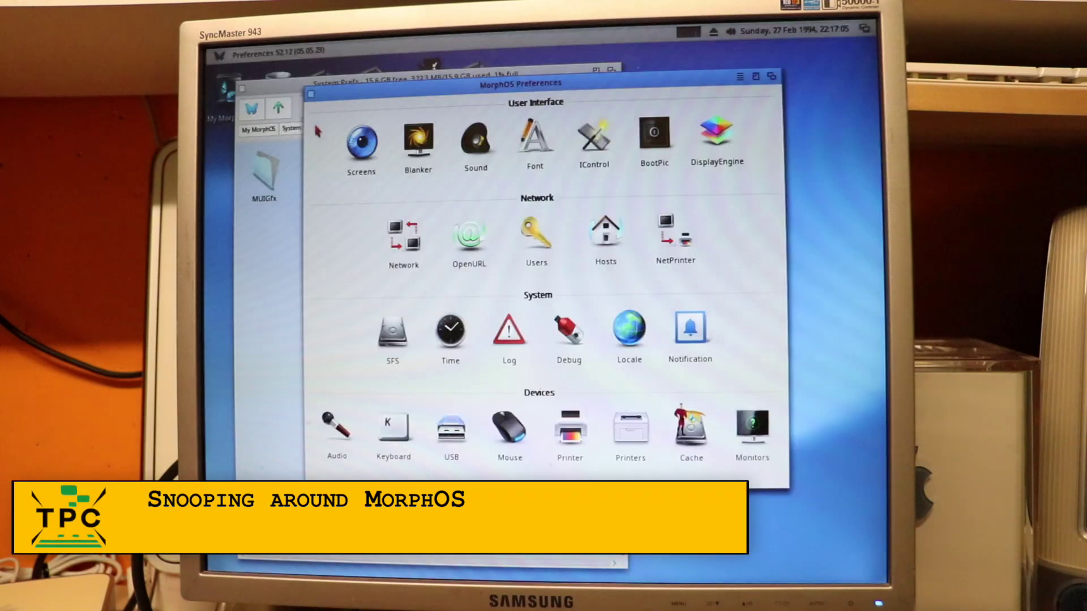
Open the Blanker preferences and preview the screen blanker animation
{"action": "left_click", "coordinate": [434, 144]}
{"action": "double_click", "coordinate": [437, 340]}
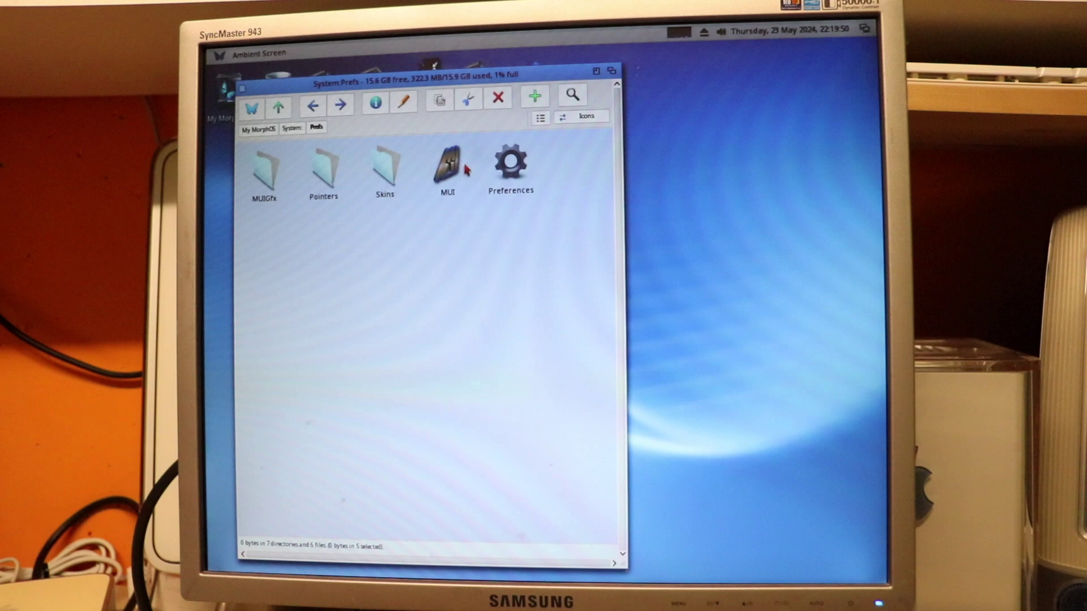
Open MUI preferences and browse its Screen, Windows, Groups, Buttons, Text and Lists pages
{"action": "double_click", "coordinate": [451, 167]}
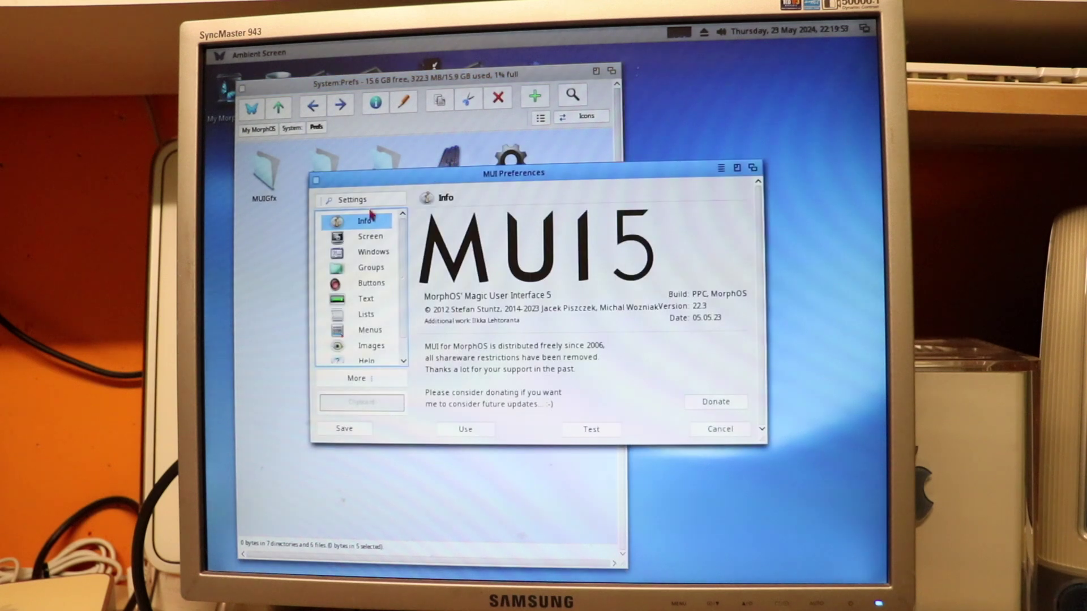
{"action": "left_click", "coordinate": [372, 239]}
{"action": "left_click", "coordinate": [372, 255]}
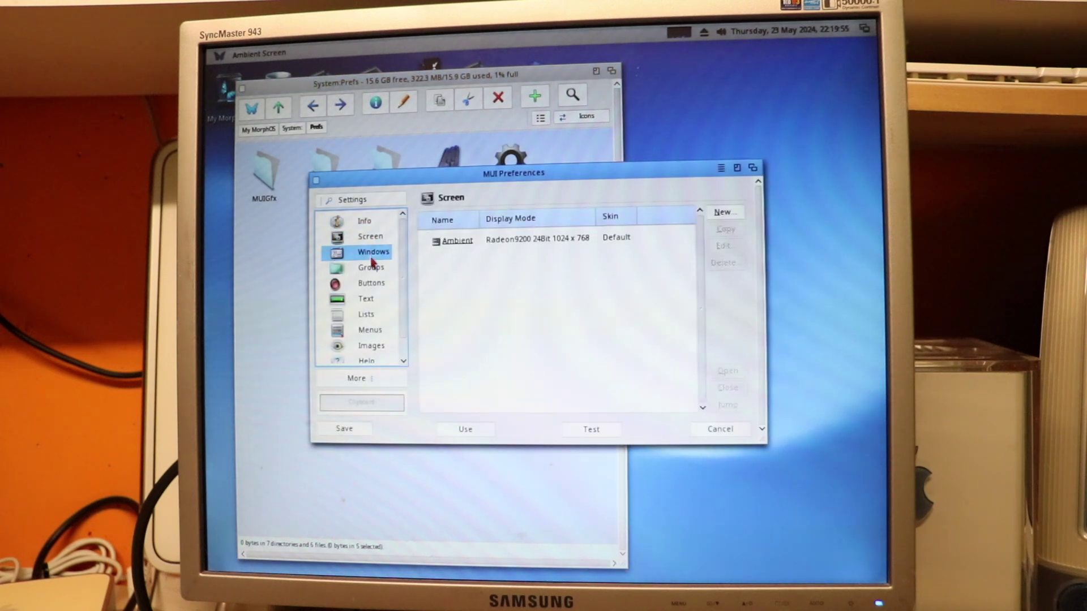
{"action": "left_click", "coordinate": [371, 269]}
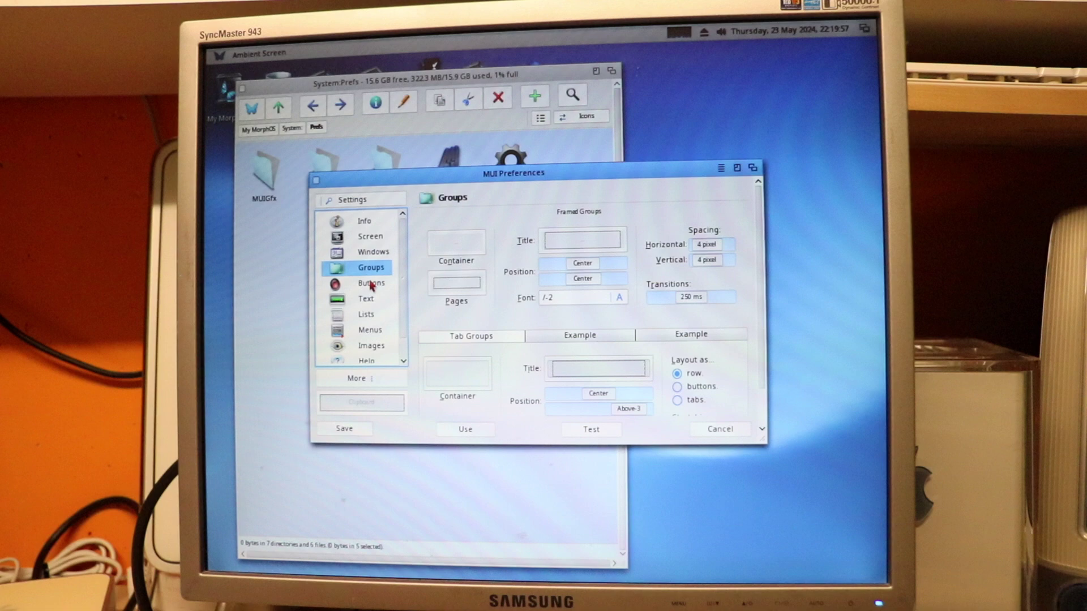
{"action": "left_click", "coordinate": [372, 283]}
{"action": "left_click", "coordinate": [370, 298]}
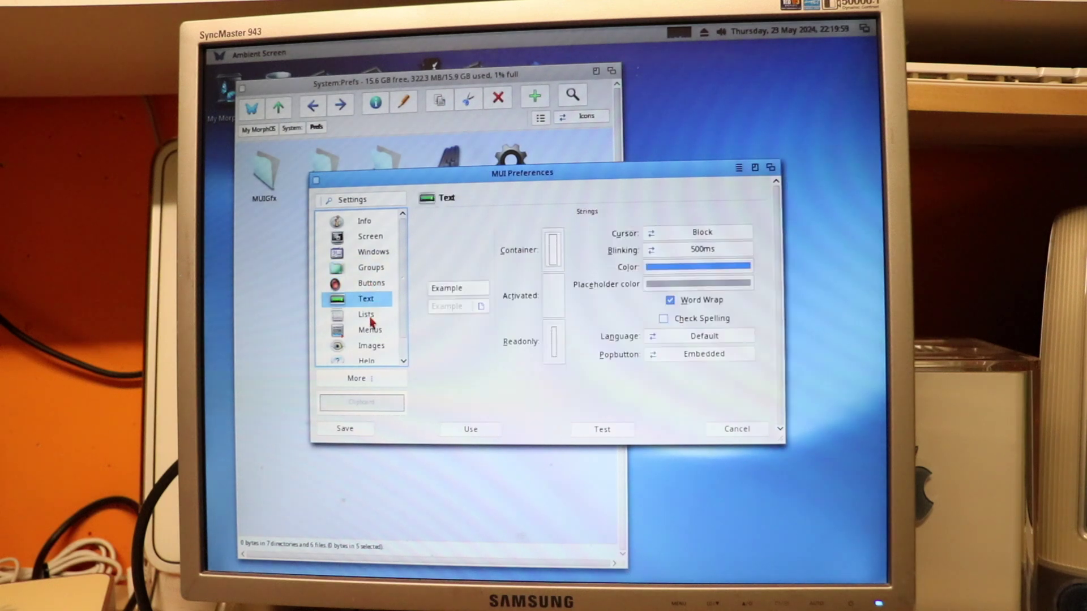
{"action": "left_click", "coordinate": [370, 314]}
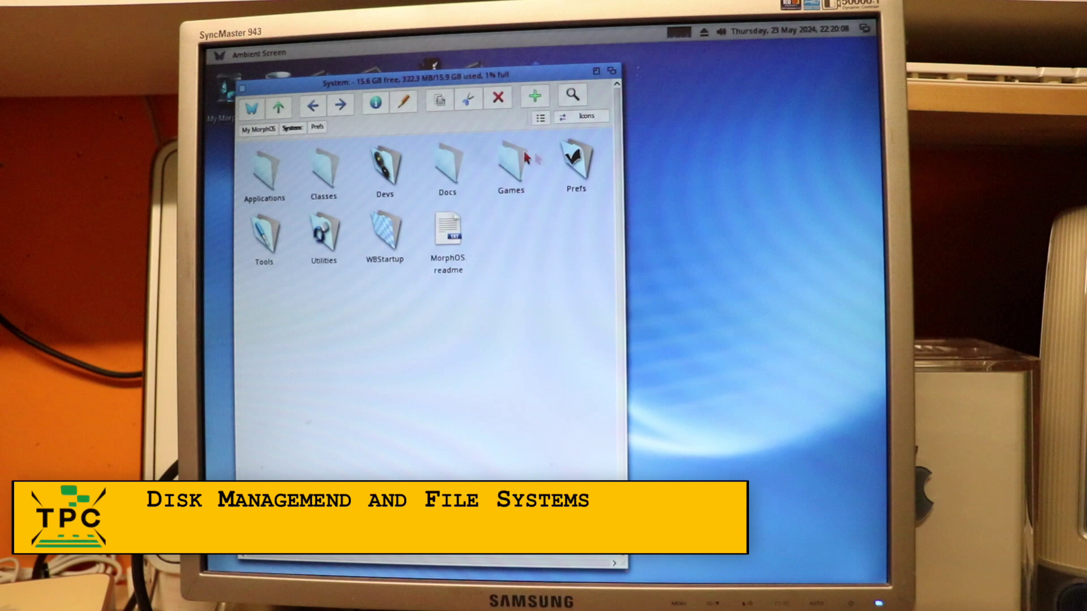
Open the System Tools drawer, then launch and close NetStat
{"action": "double_click", "coordinate": [265, 243]}
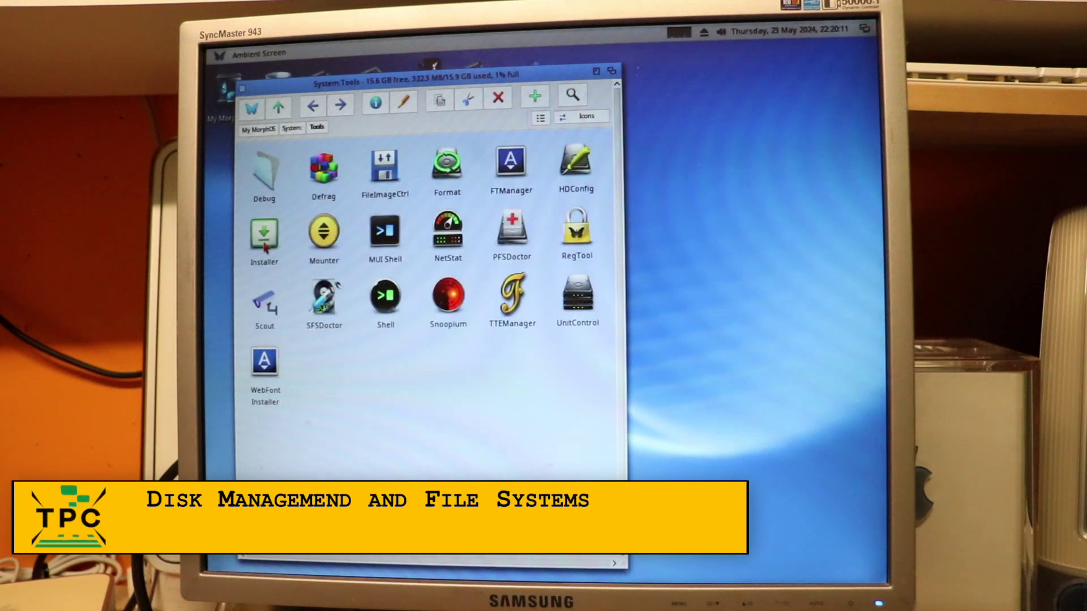
{"action": "double_click", "coordinate": [452, 232]}
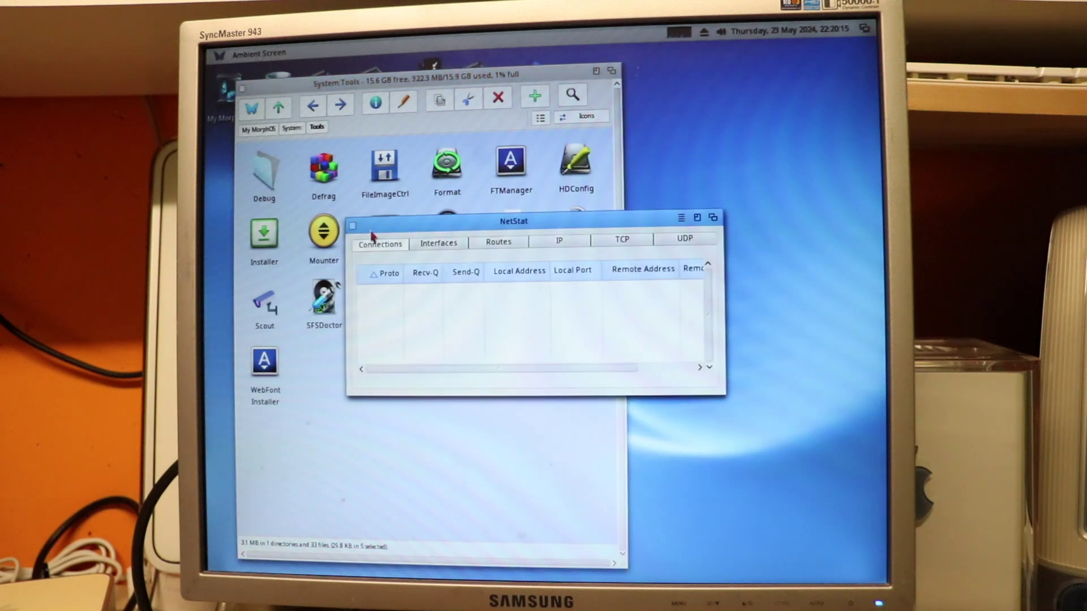
{"action": "left_click", "coordinate": [353, 224]}
Run Defrag on the DH1 System partition, confirming the 0% fragmentation result
{"action": "double_click", "coordinate": [324, 175]}
{"action": "left_click", "coordinate": [512, 244]}
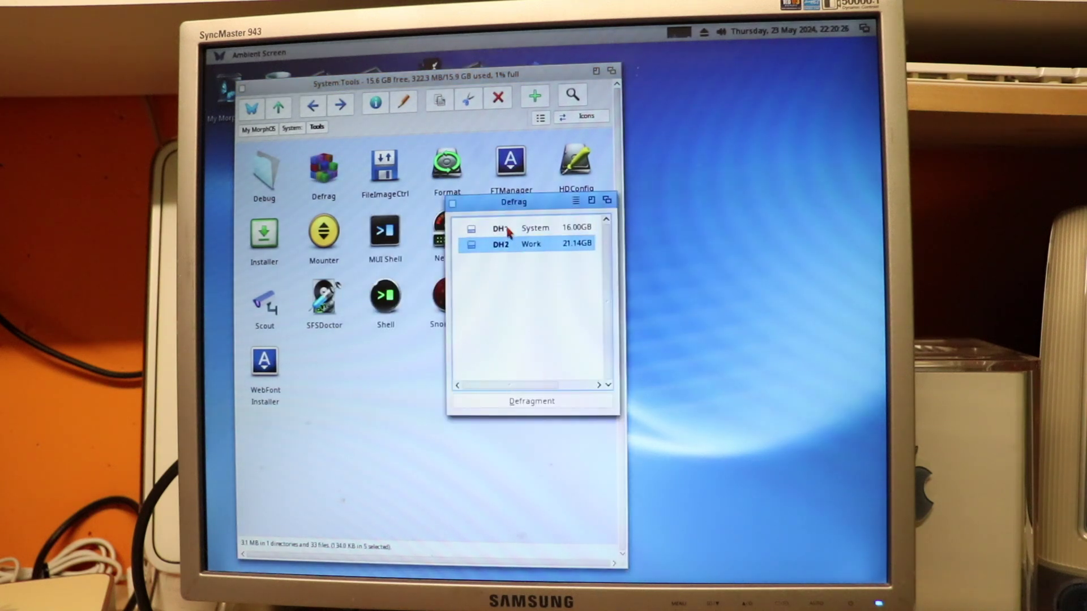
{"action": "left_click", "coordinate": [522, 407]}
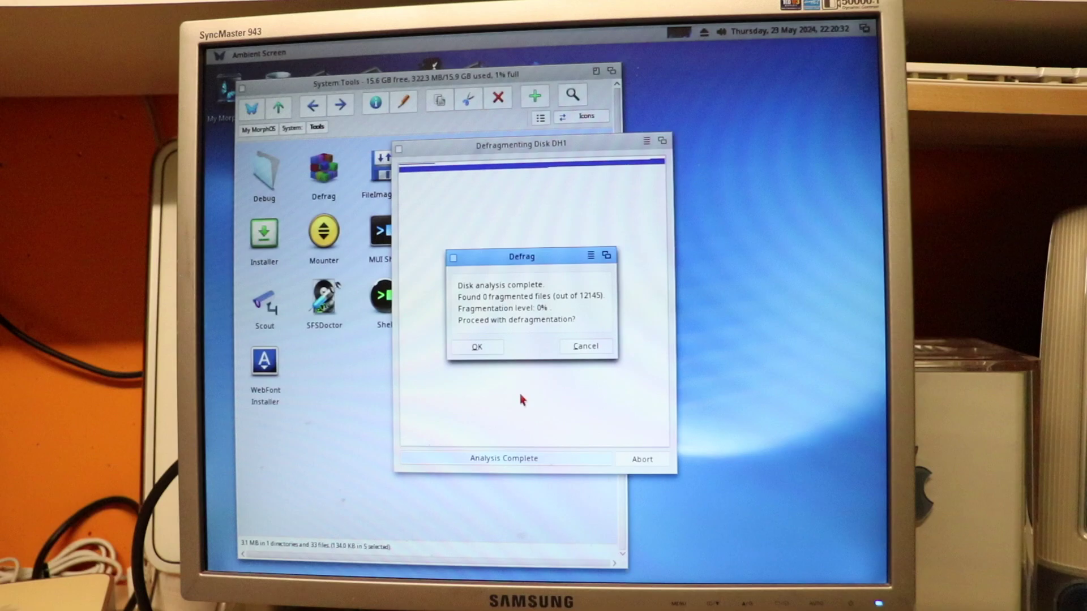
{"action": "left_click", "coordinate": [486, 342]}
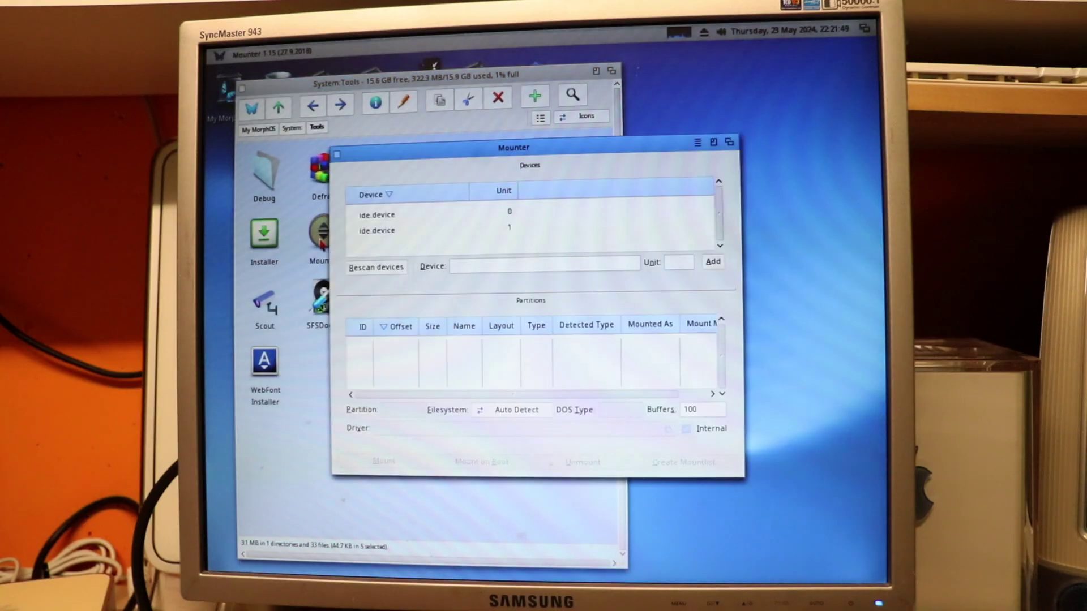
List ide.device 0 partitions, view DH2 in HDConfig, and select DH1 in SFSDoctor
{"action": "left_click", "coordinate": [405, 215]}
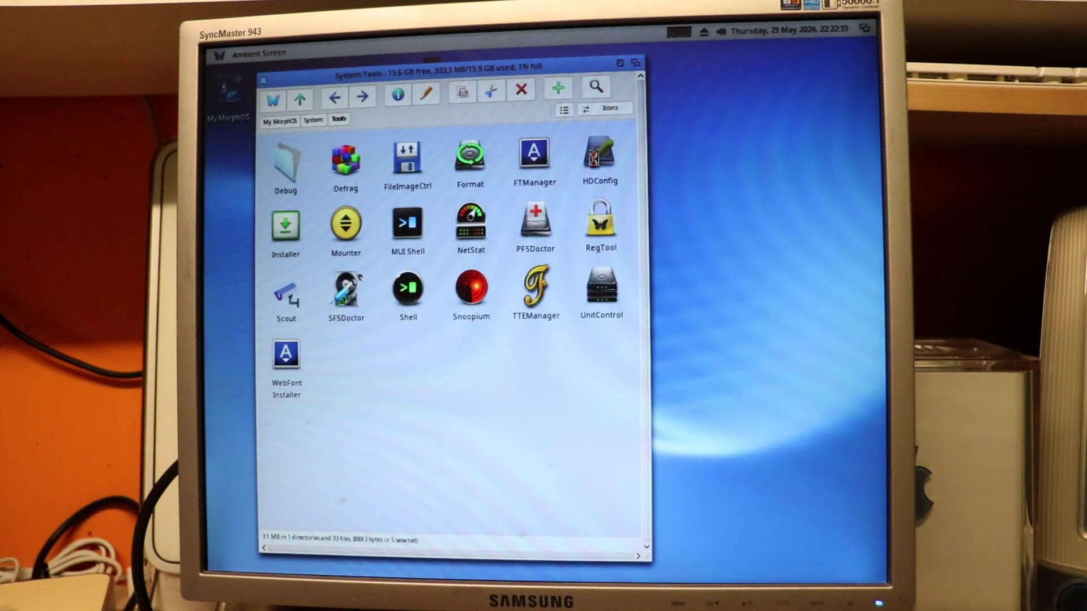
{"action": "double_click", "coordinate": [595, 156]}
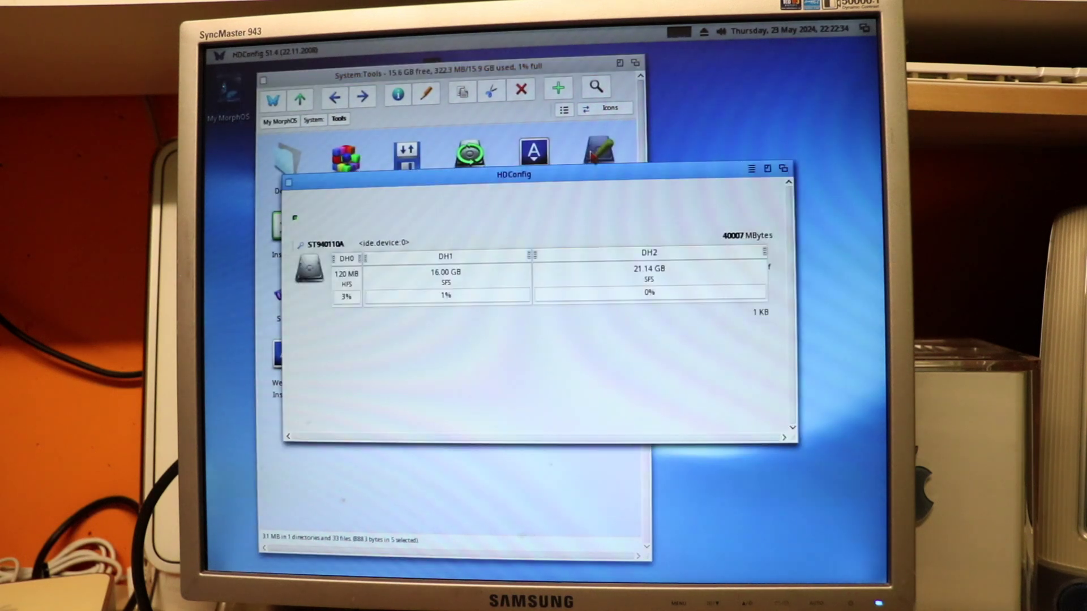
{"action": "double_click", "coordinate": [623, 248]}
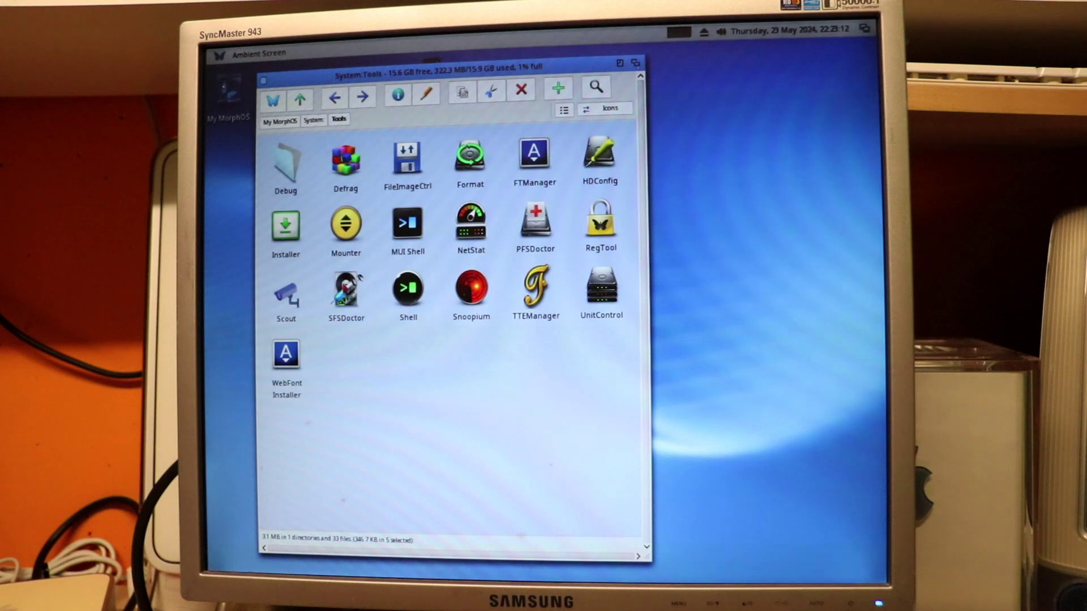
{"action": "double_click", "coordinate": [343, 289]}
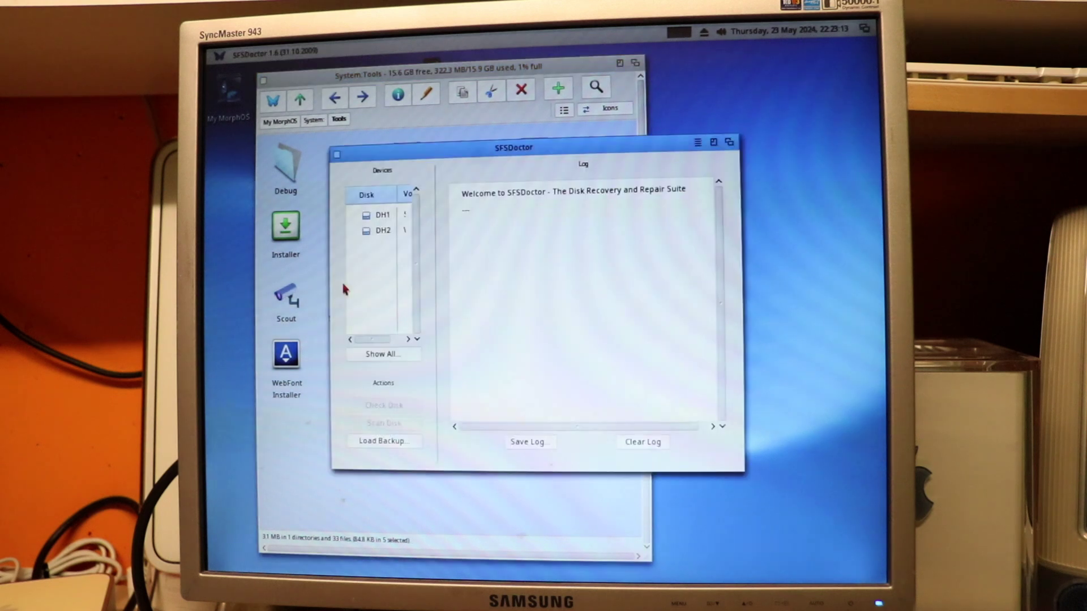
{"action": "left_click", "coordinate": [376, 215]}
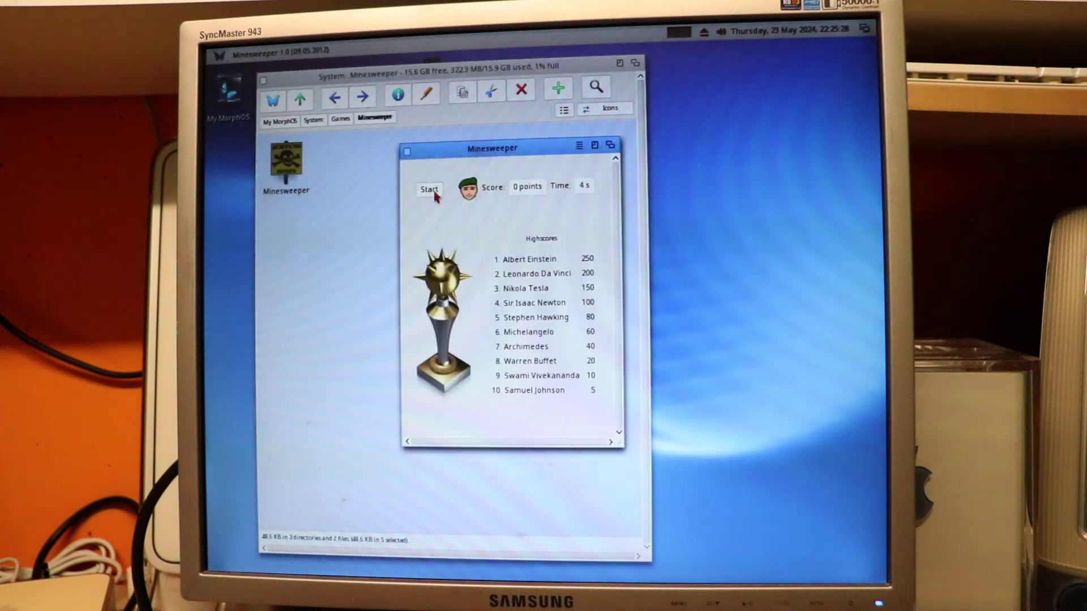
Start a new Minesweeper game and reveal three cells
{"action": "left_click", "coordinate": [428, 189]}
{"action": "left_click", "coordinate": [484, 278]}
{"action": "left_click", "coordinate": [468, 303]}
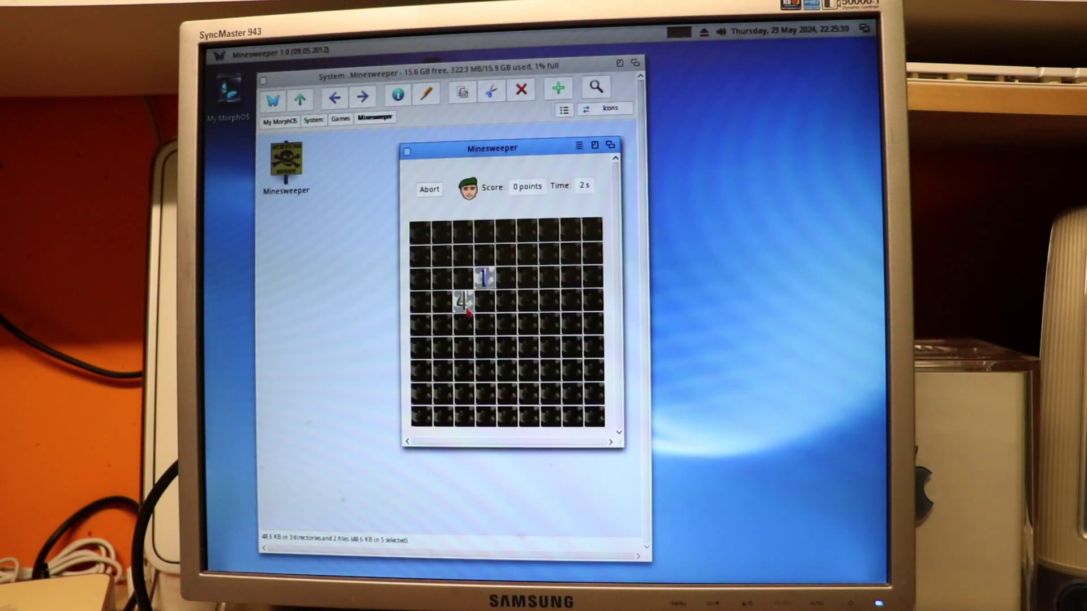
{"action": "left_click", "coordinate": [507, 333]}
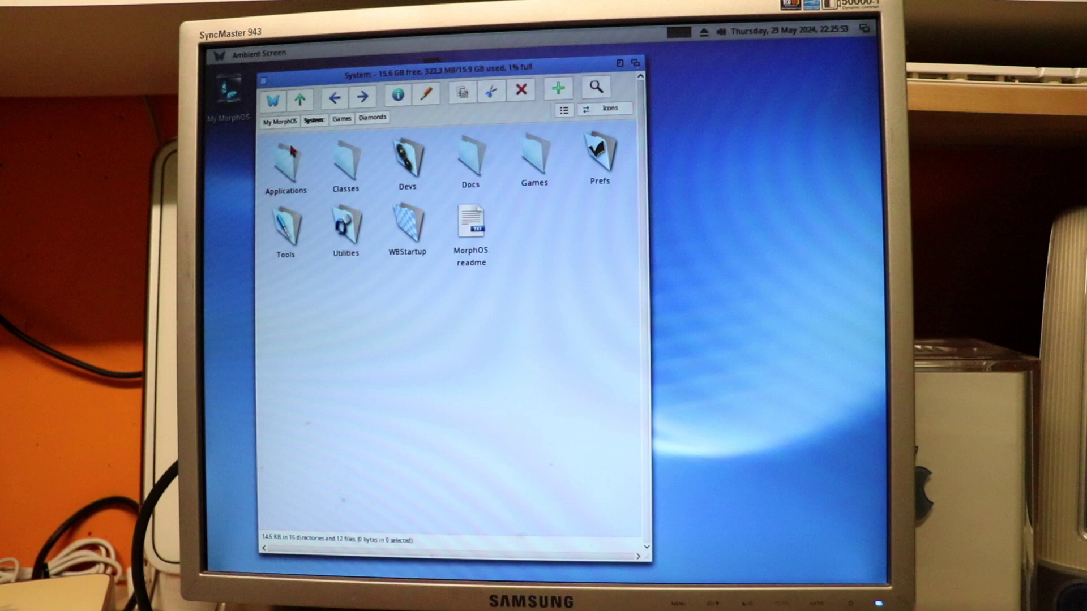
Launch the Wayfarer browser from System:Applications/Wayfarer
{"action": "double_click", "coordinate": [292, 151]}
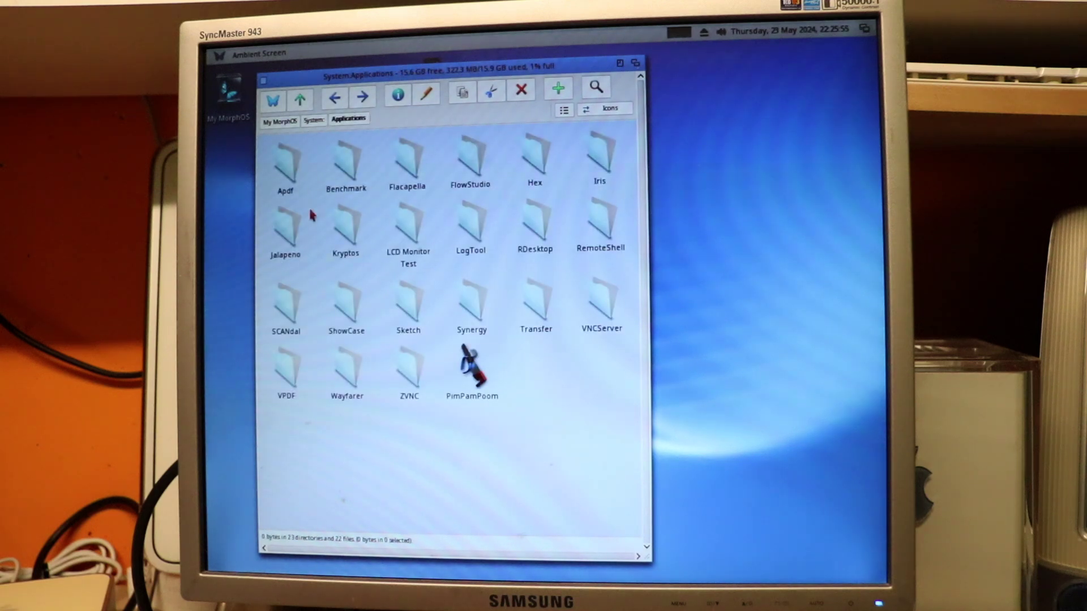
{"action": "double_click", "coordinate": [355, 377]}
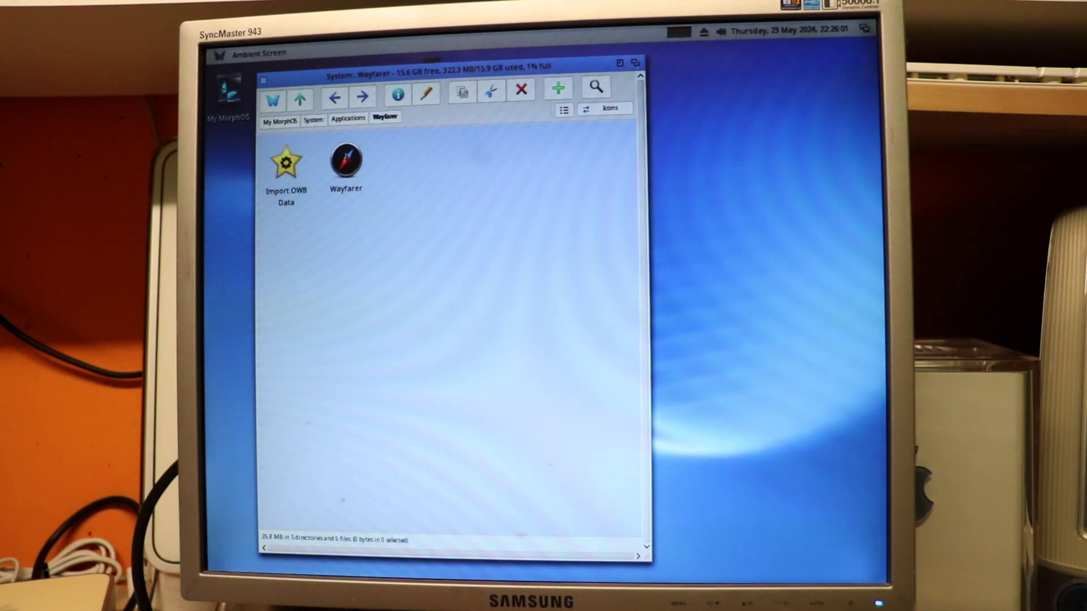
{"action": "double_click", "coordinate": [346, 160]}
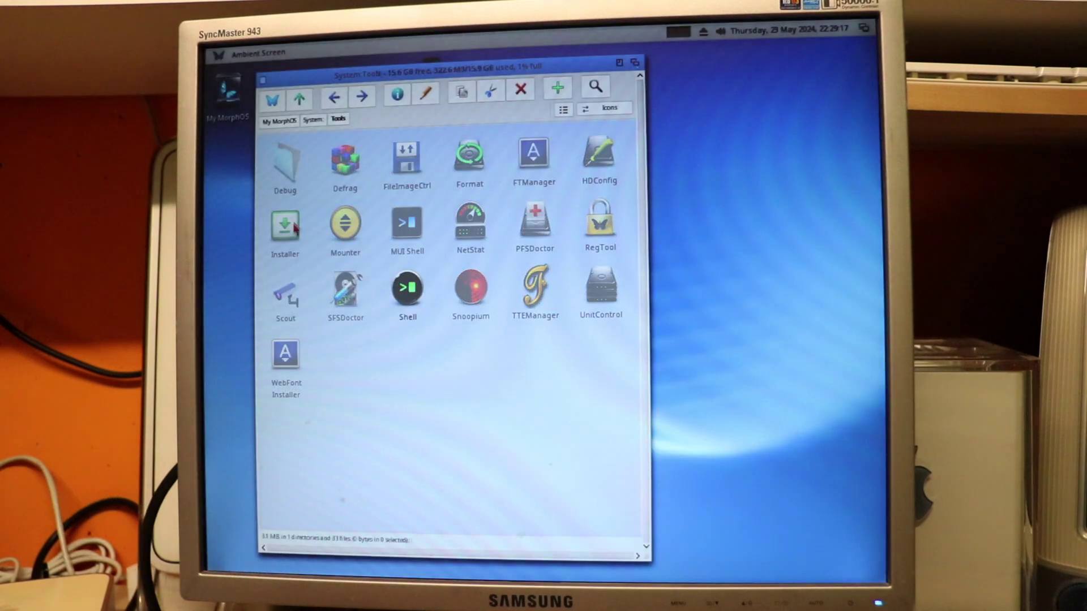
In a new Shell, run ifconfig, then reboot with 'shutdown -r now'
{"action": "double_click", "coordinate": [412, 289]}
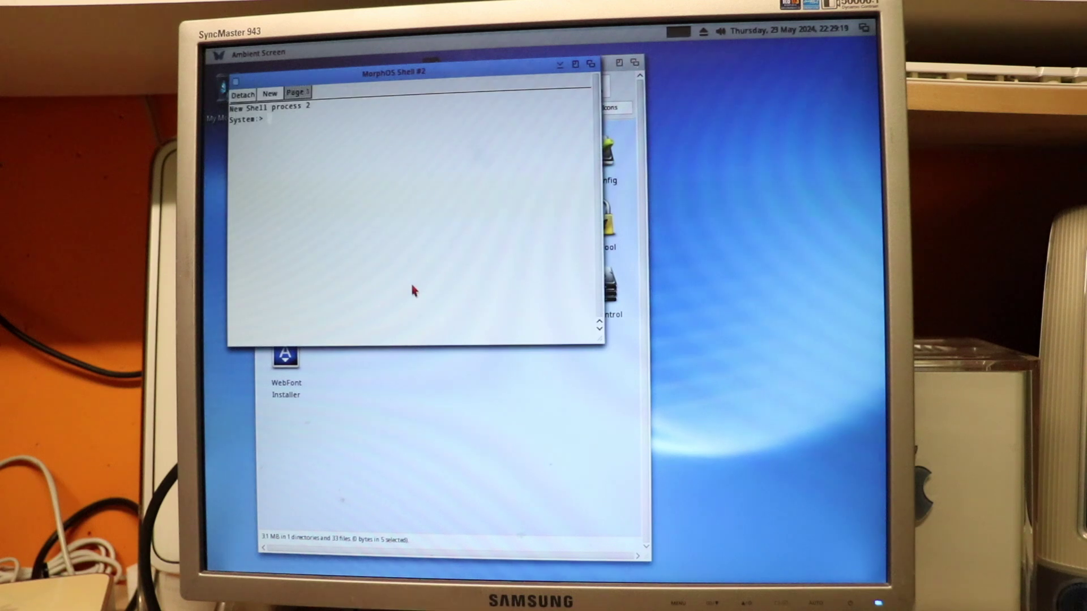
{"action": "type", "text": "ifconfig"}
{"action": "key", "text": "Return"}
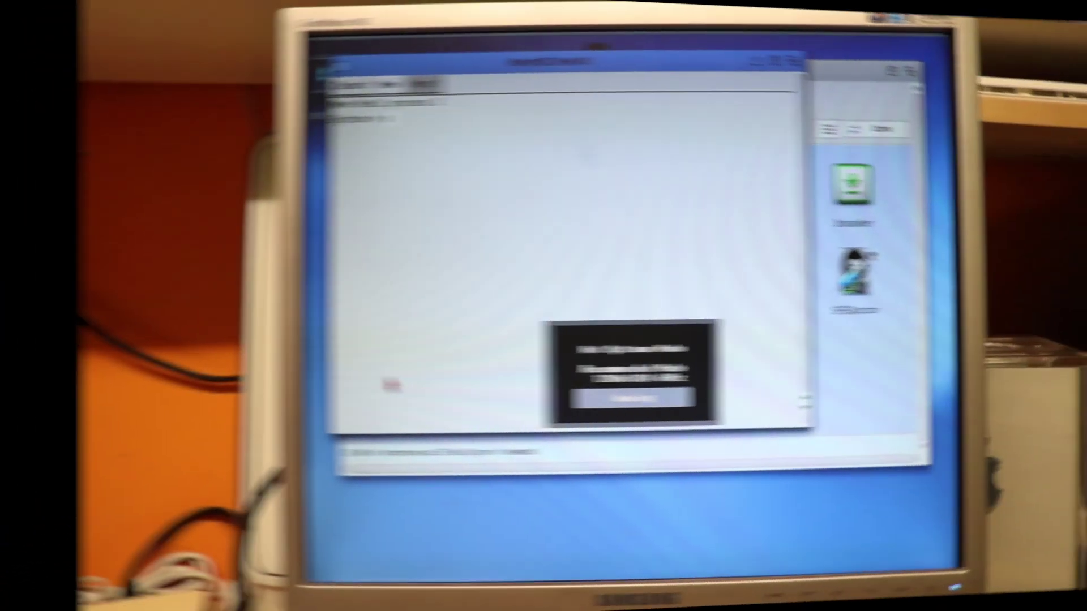
{"action": "type", "text": "down -r"}
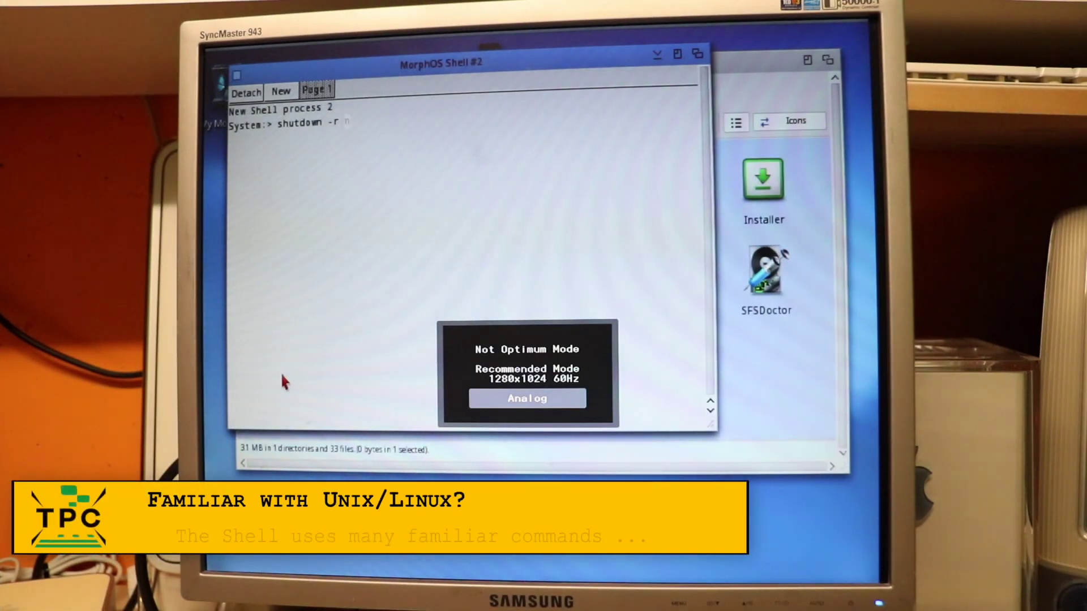
{"action": "type", "text": " now"}
{"action": "key", "text": "Return"}
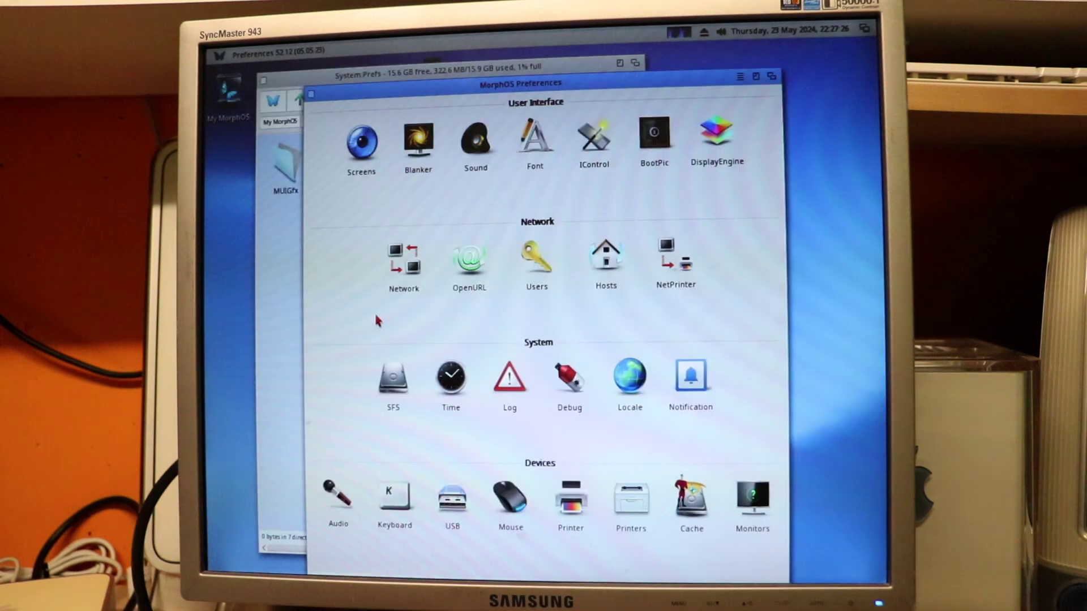
Open the Network preferences panel for the eth0 interface
{"action": "left_click", "coordinate": [401, 277]}
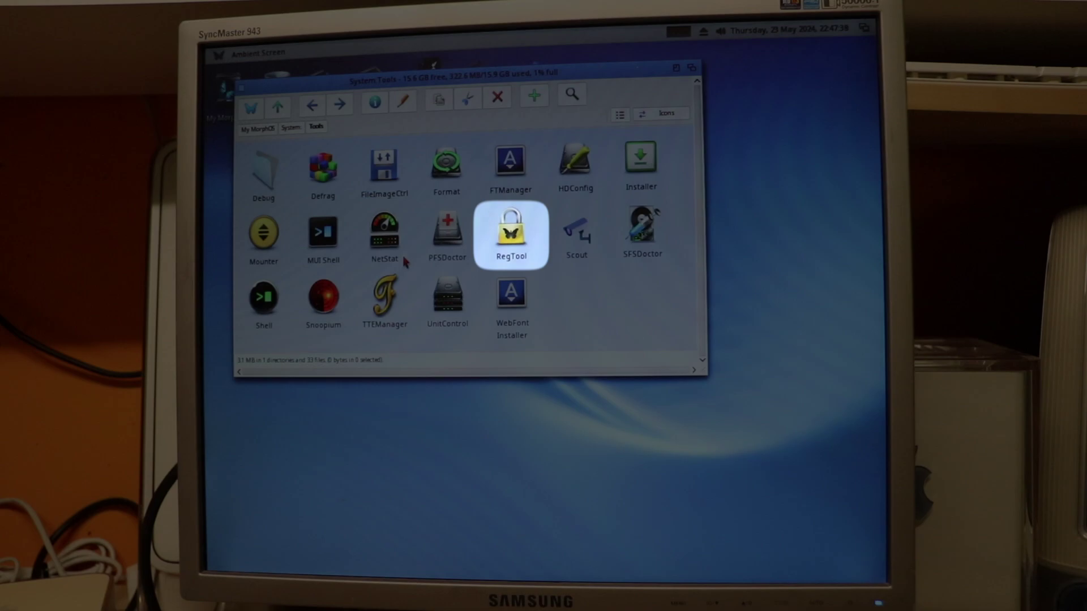
Fill in the Family Name field and submit the RegTool registration
{"action": "key", "text": "Tab"}
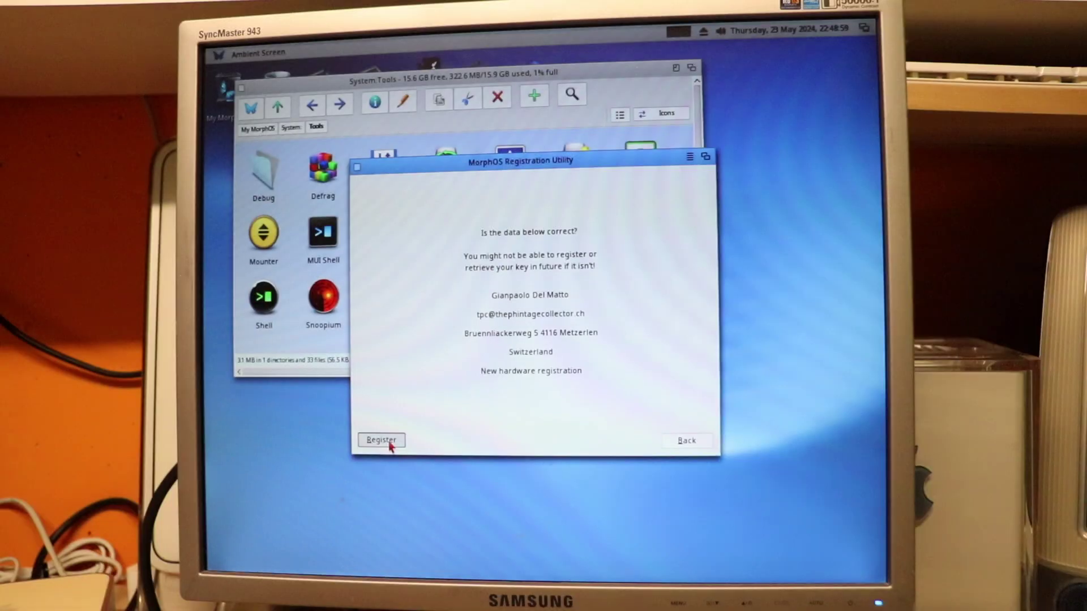
{"action": "left_click", "coordinate": [387, 442]}
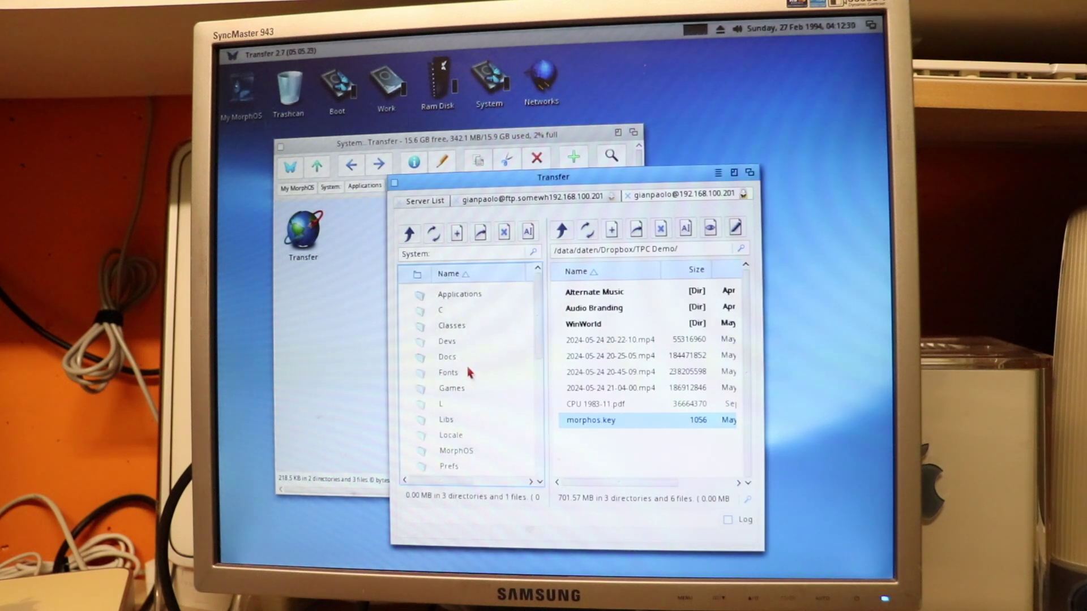
Open the local Devs folder and drag the server's morphos.key file into it
{"action": "double_click", "coordinate": [454, 343]}
{"action": "left_click", "coordinate": [591, 427]}
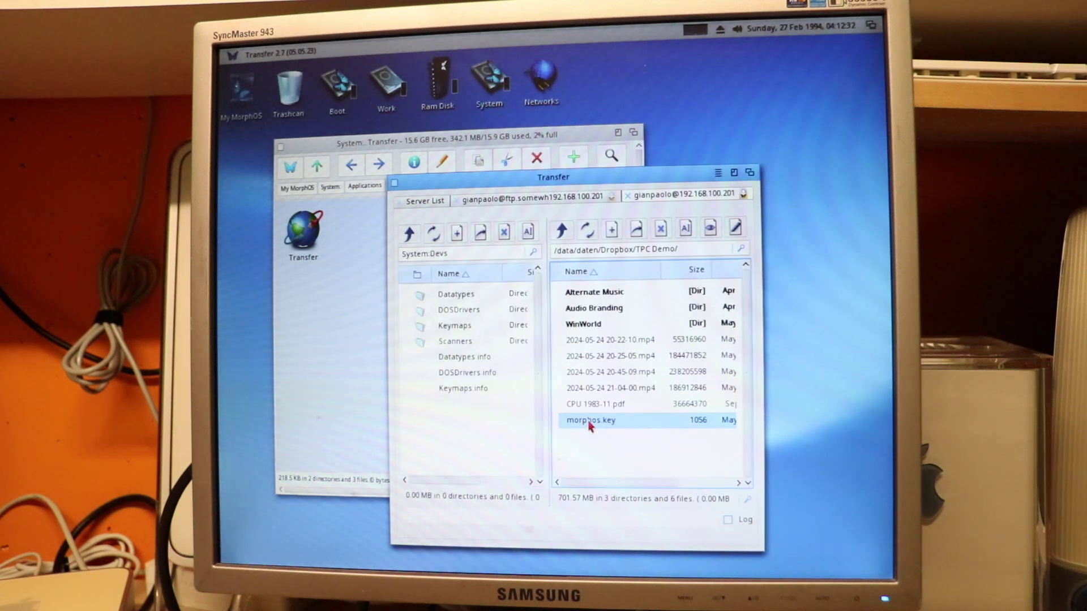
{"action": "left_click_drag", "start_coordinate": [603, 428], "coordinate": [434, 429]}
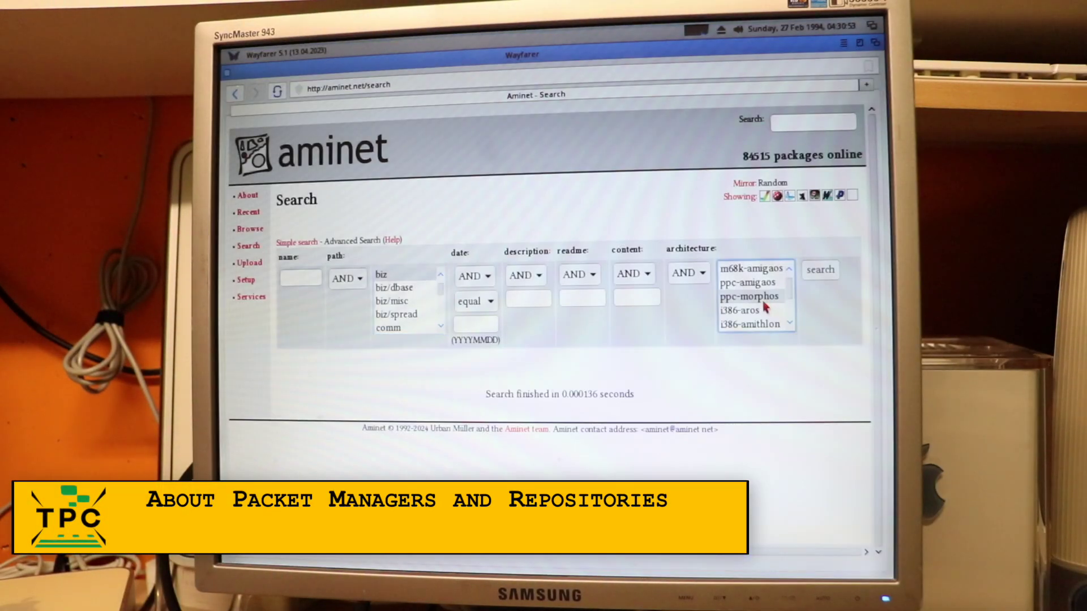
Run the Aminet search for ppc-morphos architecture packages
{"action": "left_click", "coordinate": [817, 272]}
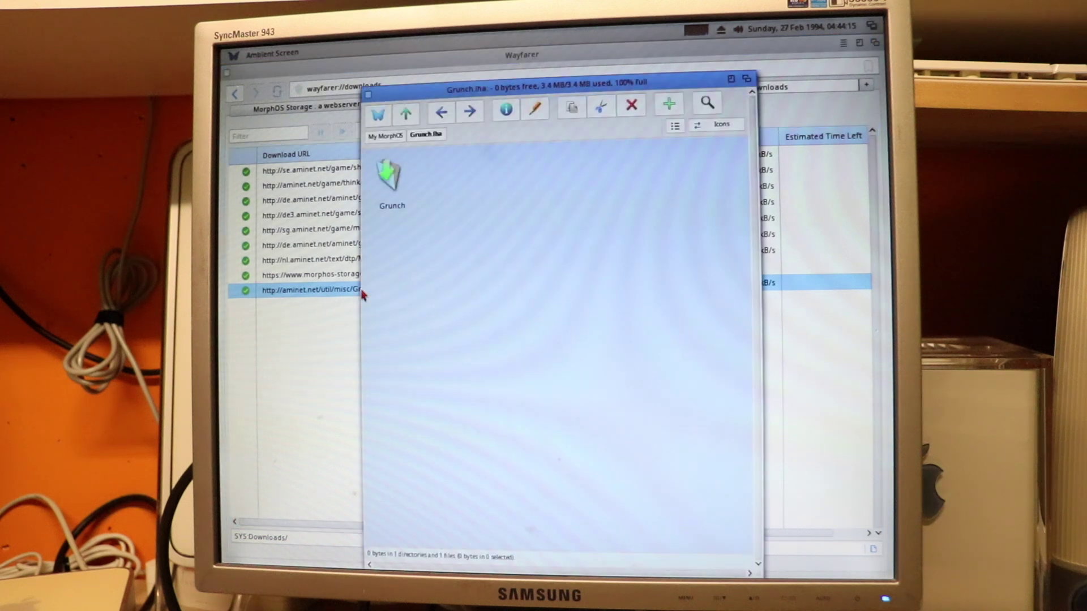
Run Grunch.install and get past the information and donation pages in Install mode
{"action": "double_click", "coordinate": [392, 178]}
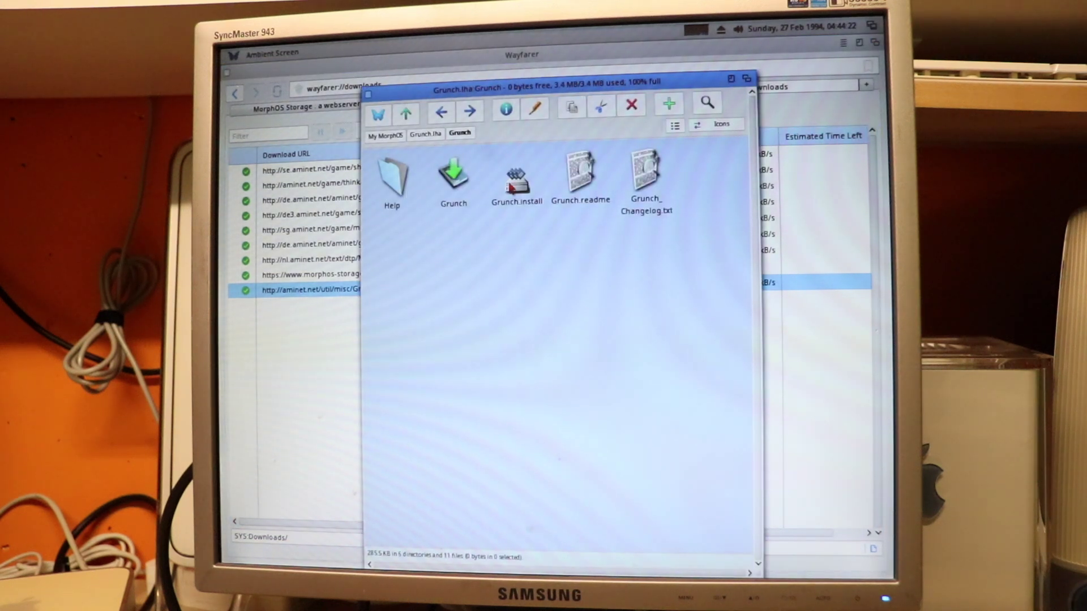
{"action": "double_click", "coordinate": [516, 182]}
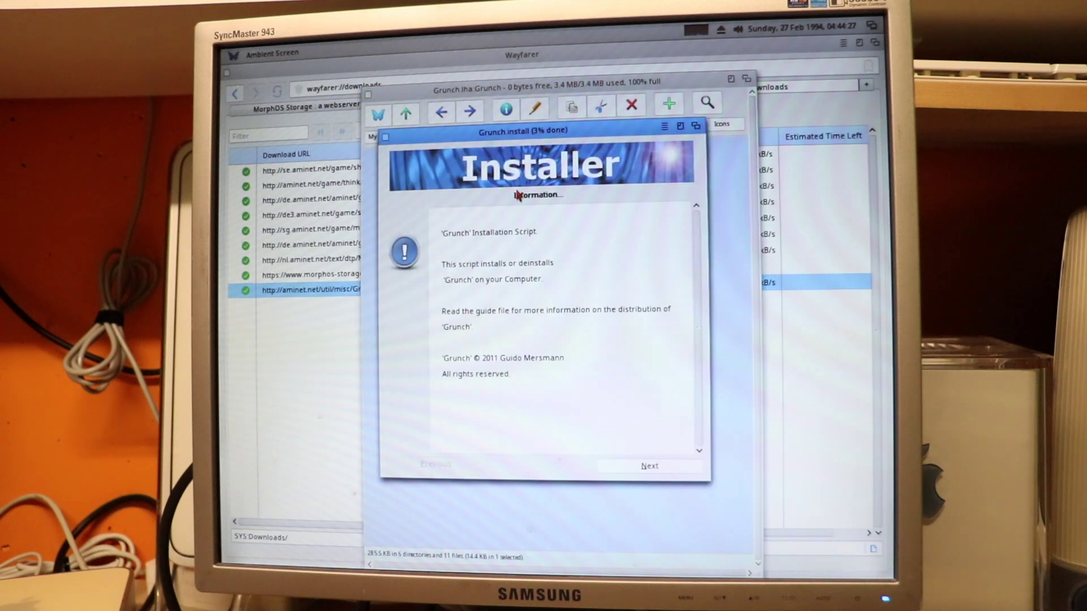
{"action": "left_click", "coordinate": [632, 466]}
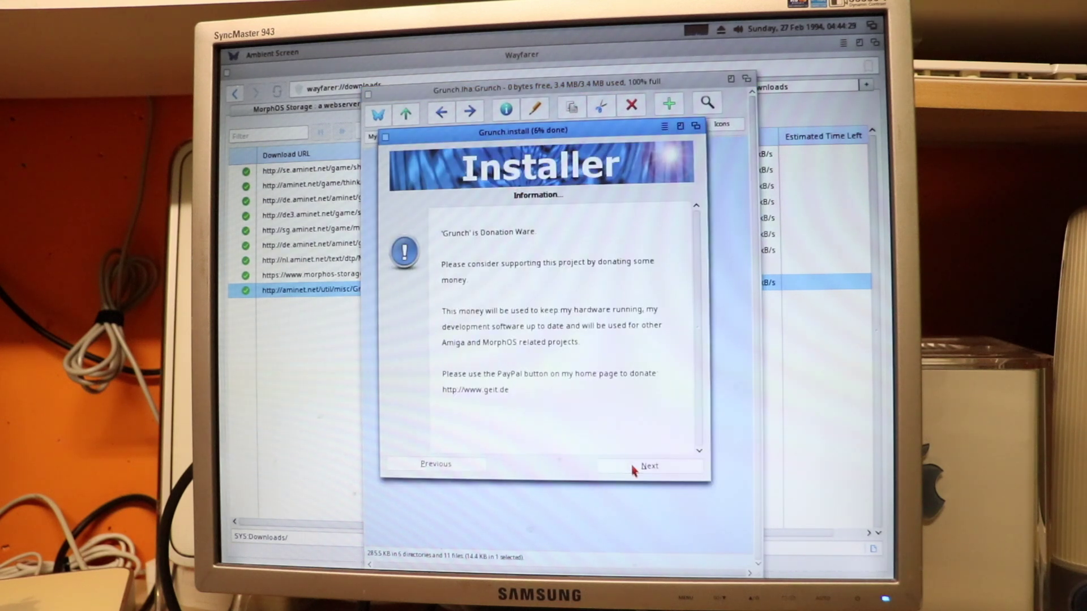
{"action": "left_click", "coordinate": [632, 466]}
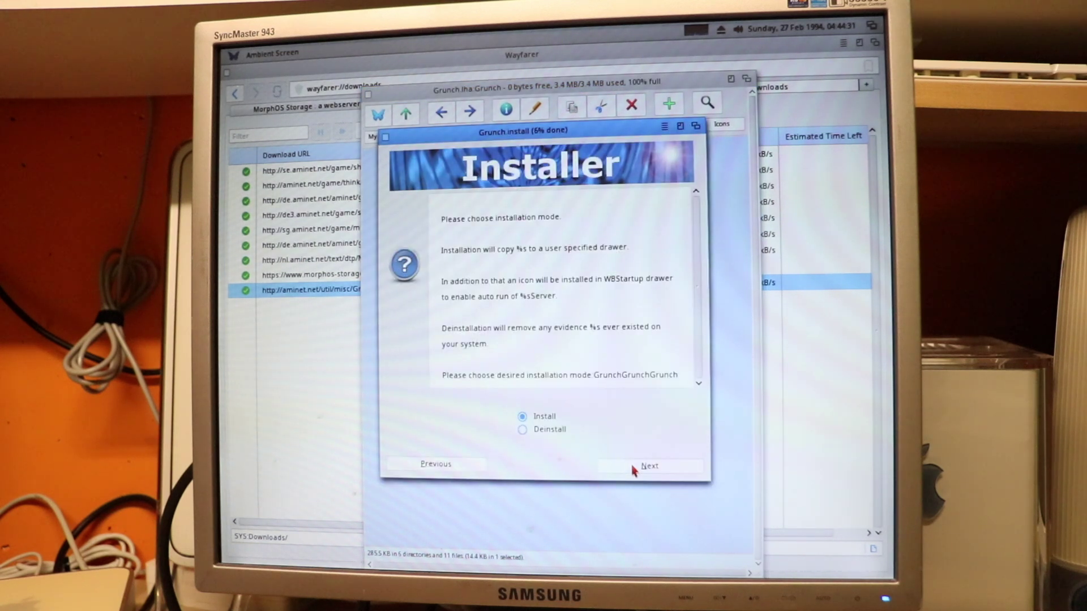
{"action": "left_click", "coordinate": [632, 466]}
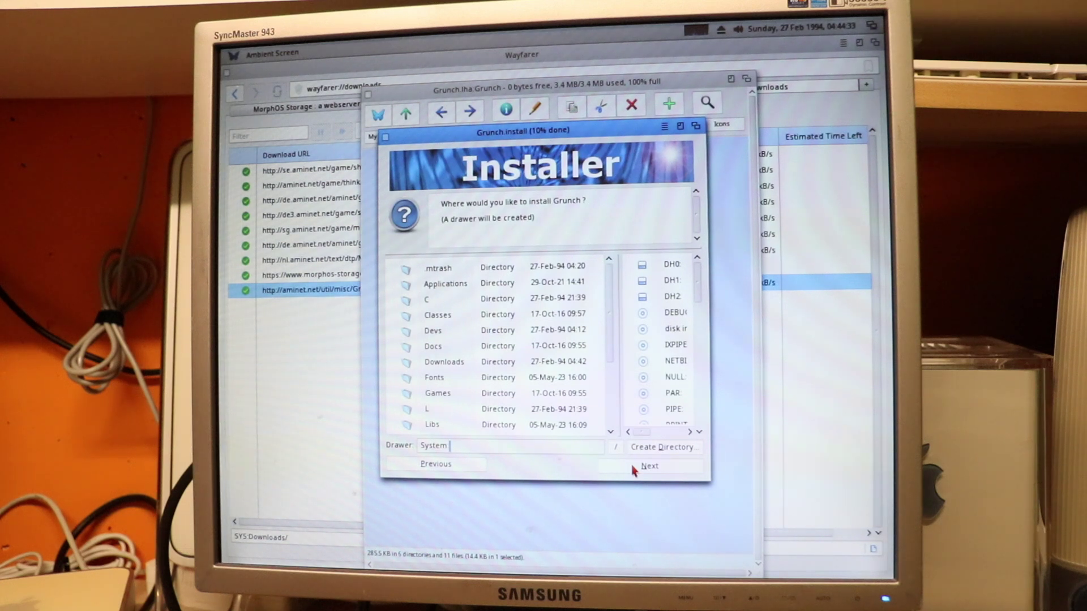
Make a new Grunch drawer in Applications the destination and start copying files
{"action": "double_click", "coordinate": [441, 287]}
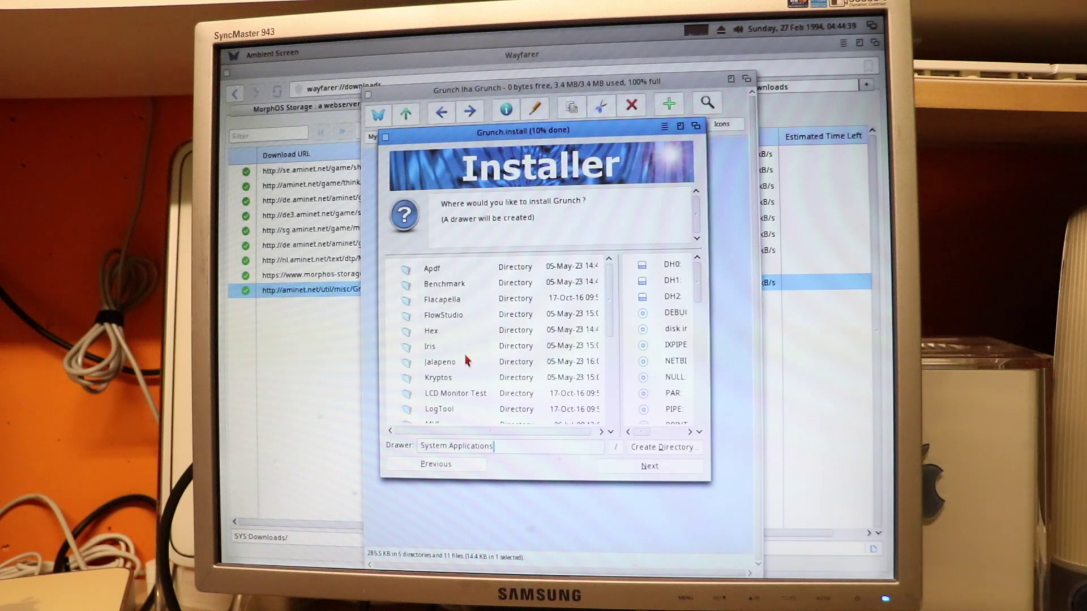
{"action": "left_click", "coordinate": [651, 448]}
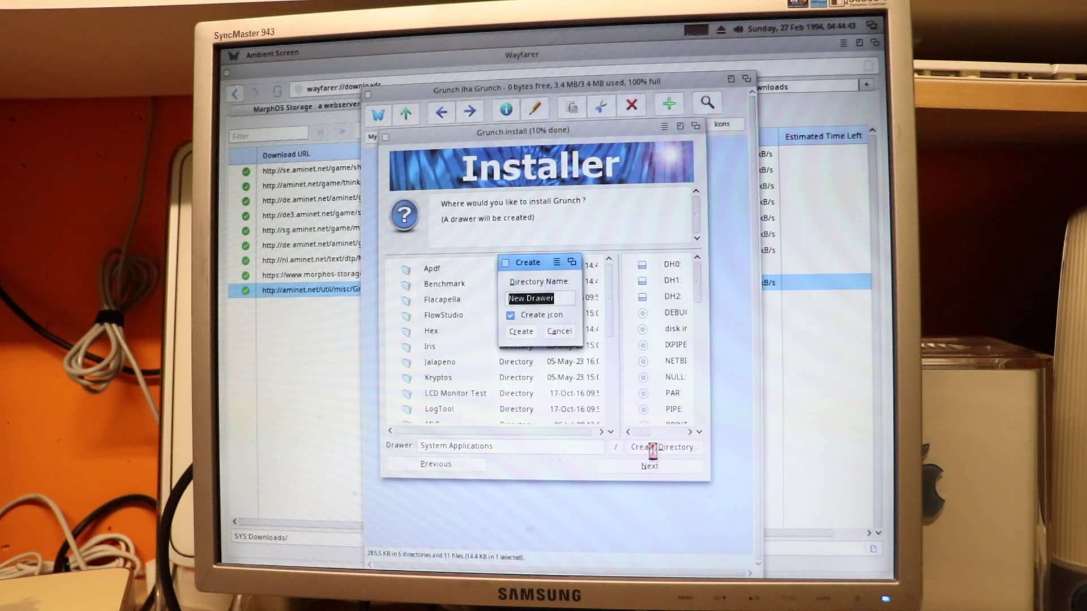
{"action": "type", "text": "Grunch"}
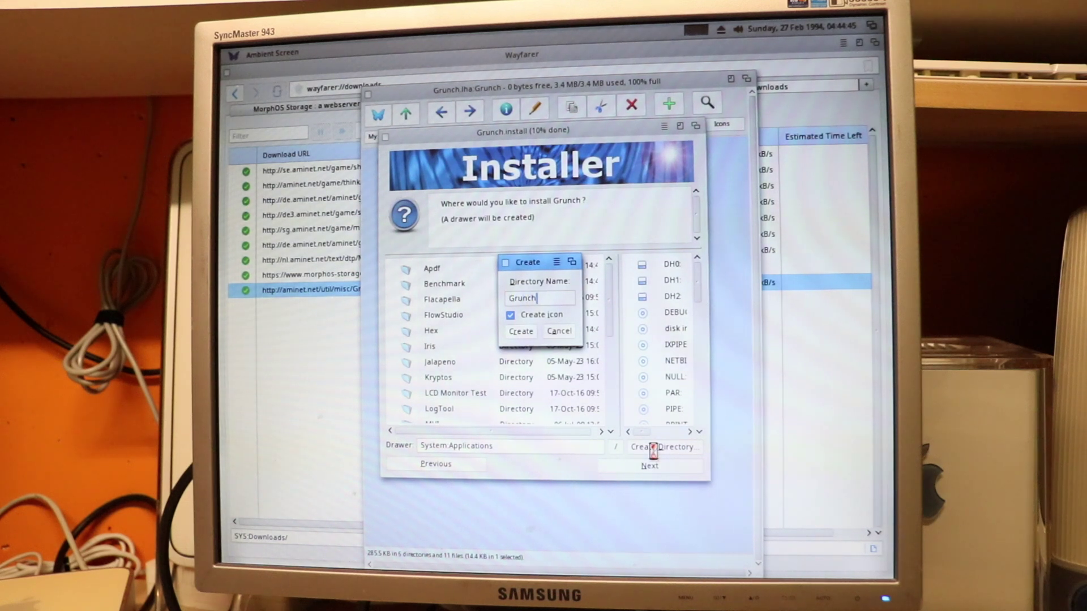
{"action": "left_click", "coordinate": [523, 332]}
{"action": "left_click", "coordinate": [669, 469]}
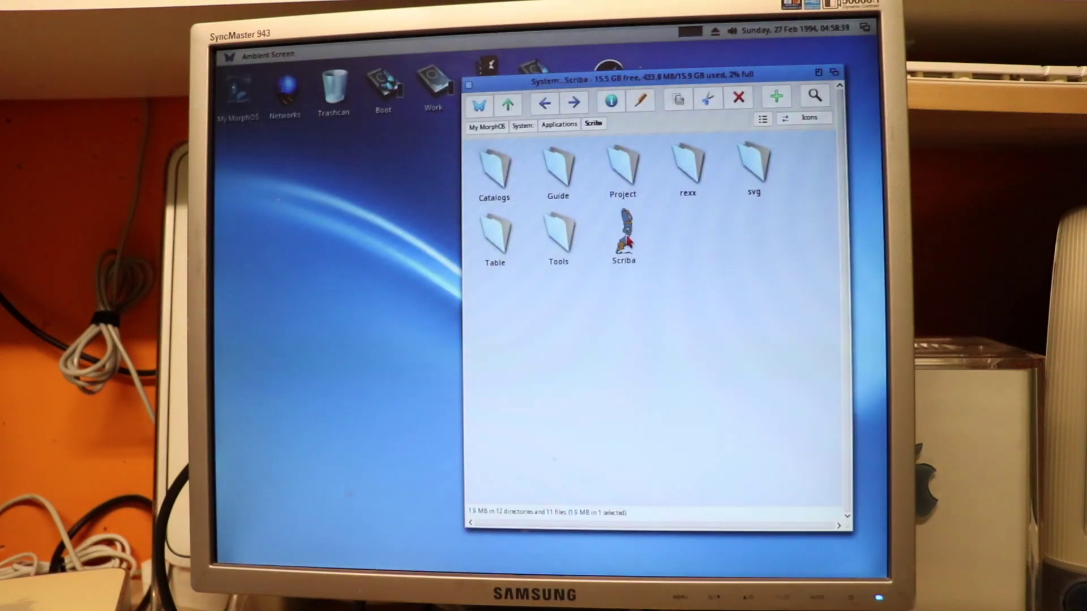
Launch Scriba and change the 'Hello World' text to Source Sans Pro Light
{"action": "double_click", "coordinate": [628, 242]}
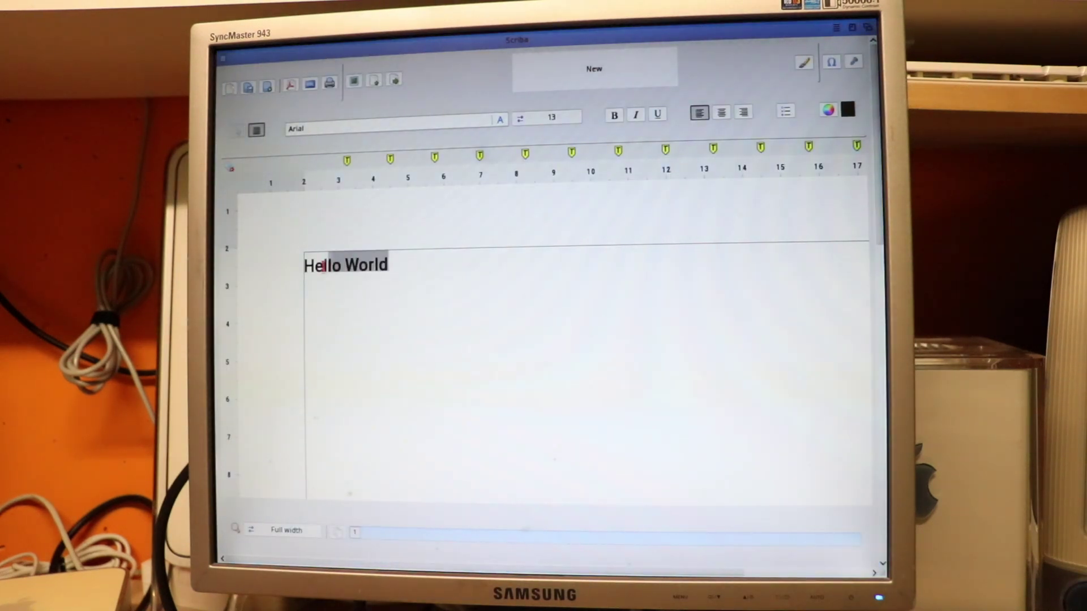
{"action": "left_click", "coordinate": [499, 120]}
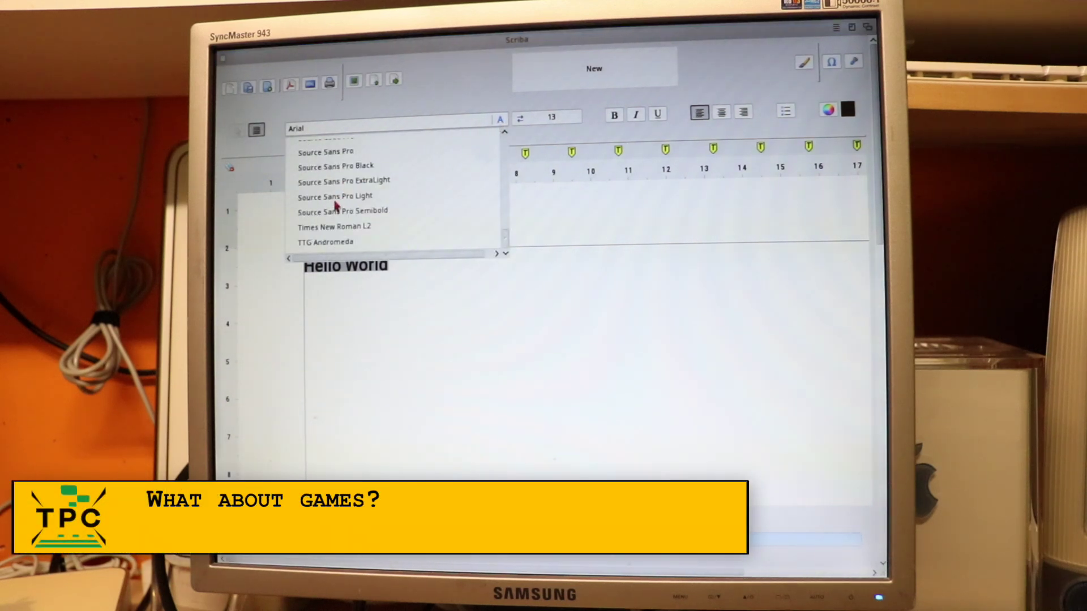
{"action": "left_click", "coordinate": [374, 196]}
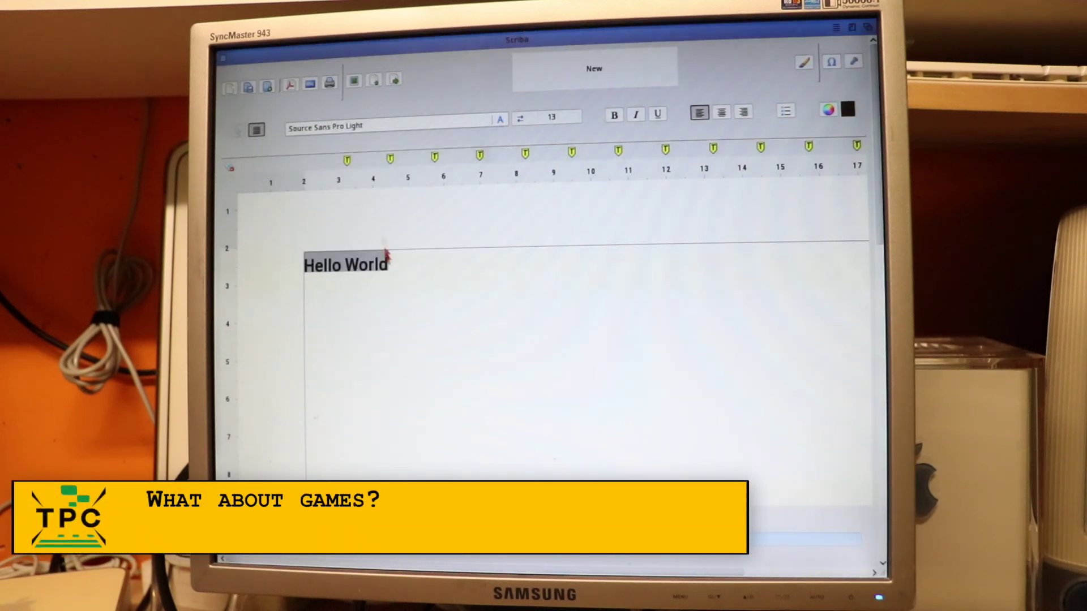
{"action": "left_click", "coordinate": [411, 275]}
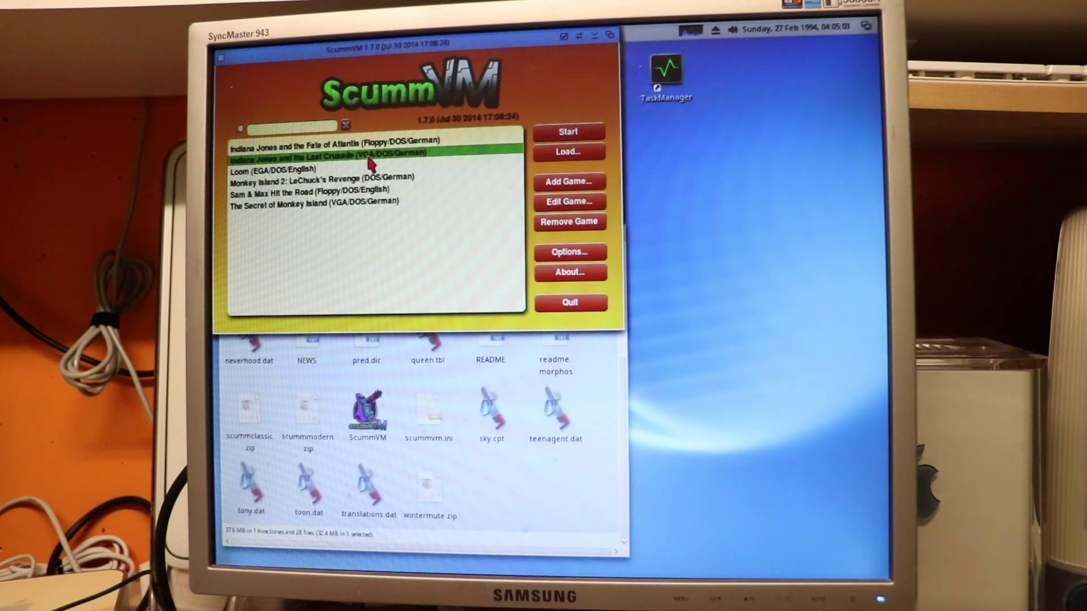
Launch the Last Crusade adventure game in ScummVM
{"action": "double_click", "coordinate": [372, 163]}
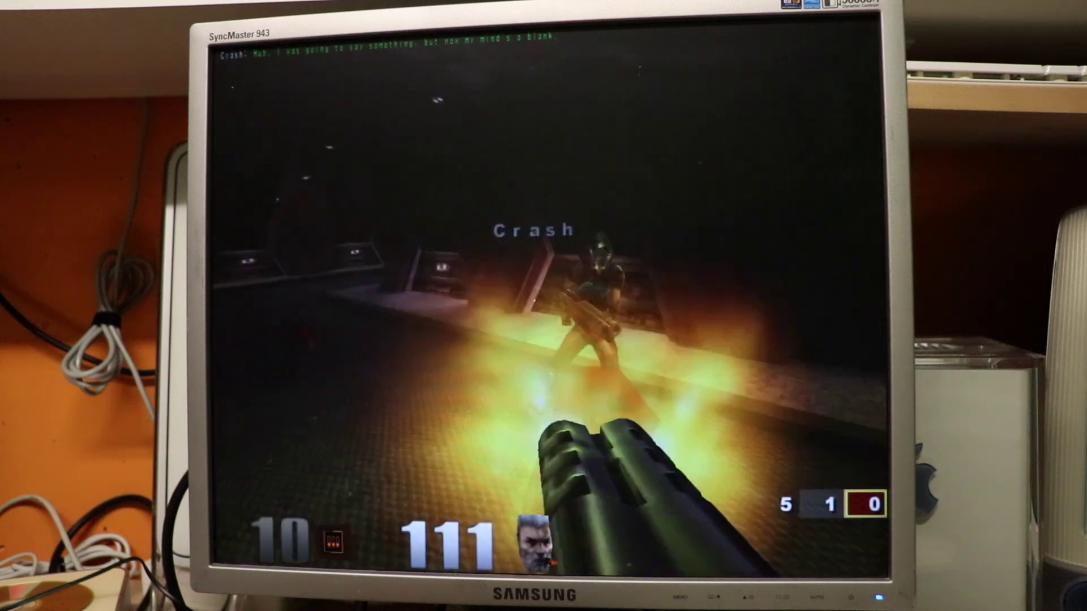
Shoot the enemy down with the pistol, then walk forward to collect the pistol ammo
{"action": "left_click", "coordinate": [534, 299]}
{"action": "left_click", "coordinate": [533, 299]}
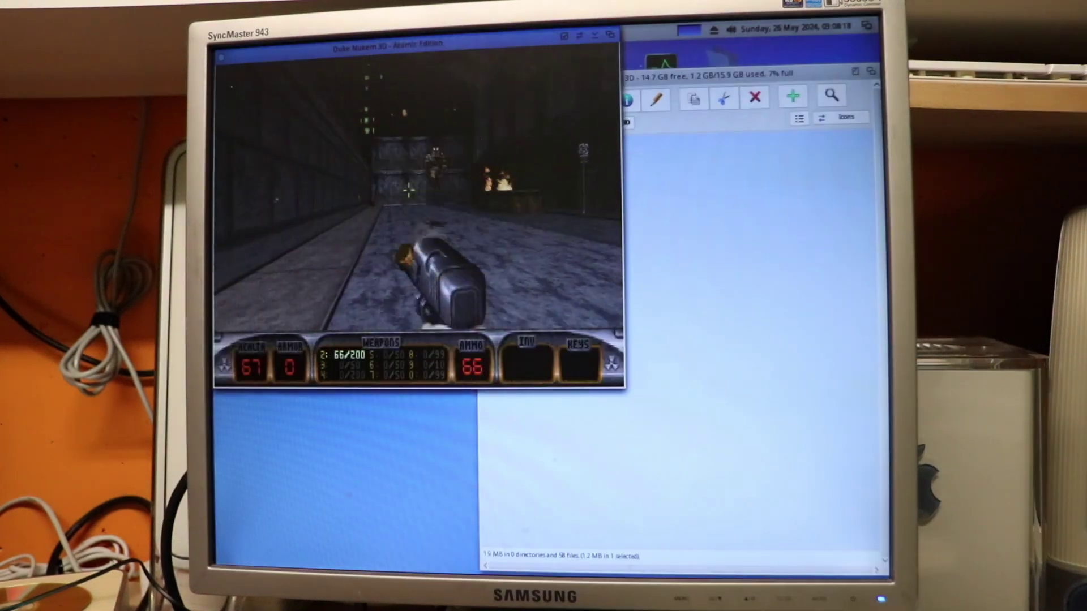
{"action": "left_click", "coordinate": [408, 190]}
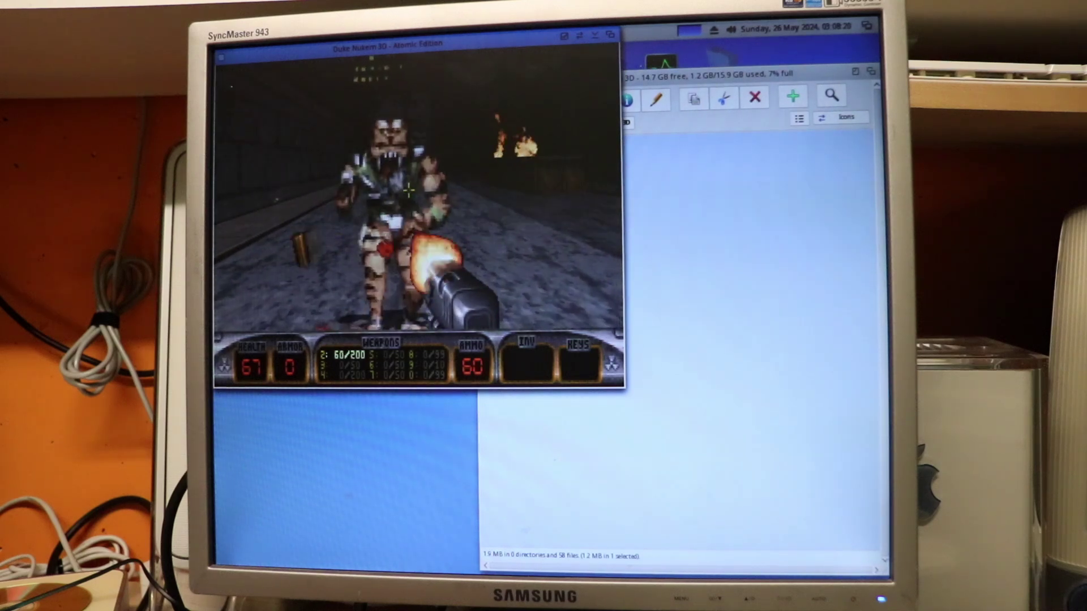
{"action": "key", "text": "Up"}
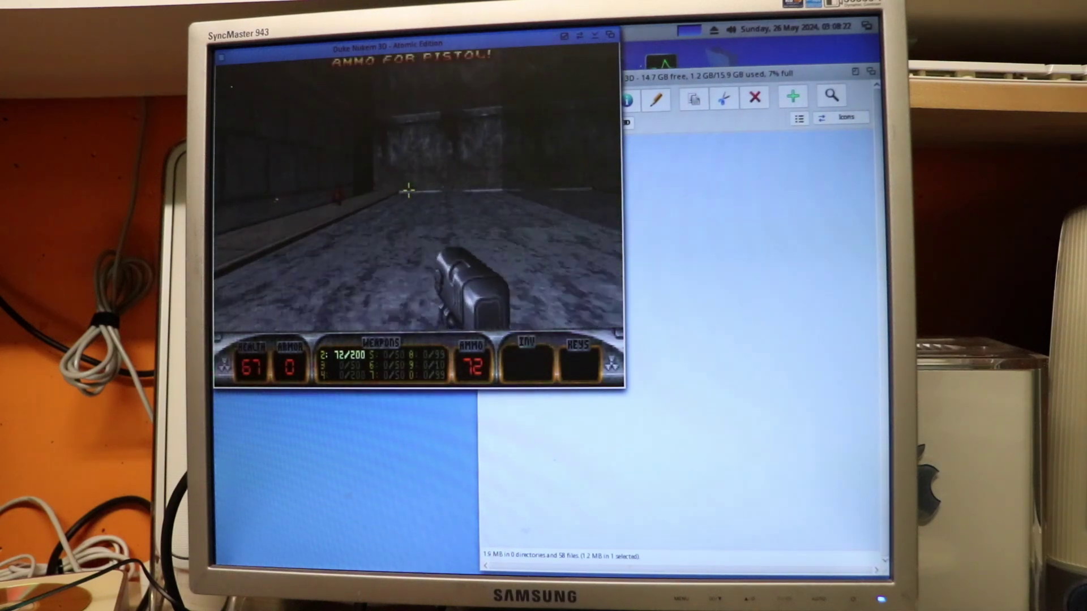
{"action": "key", "text": "Left"}
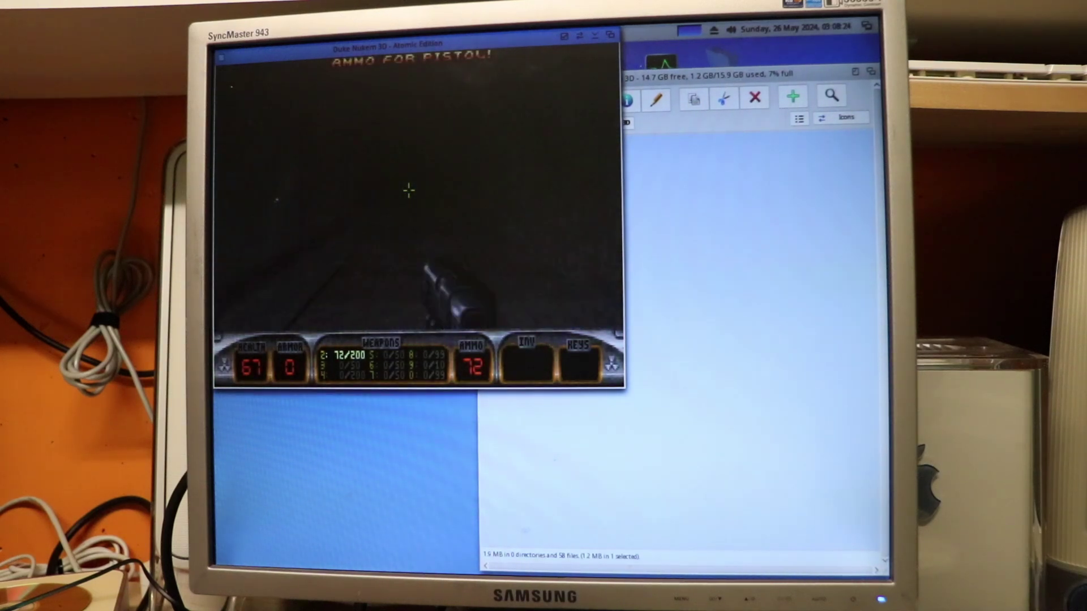